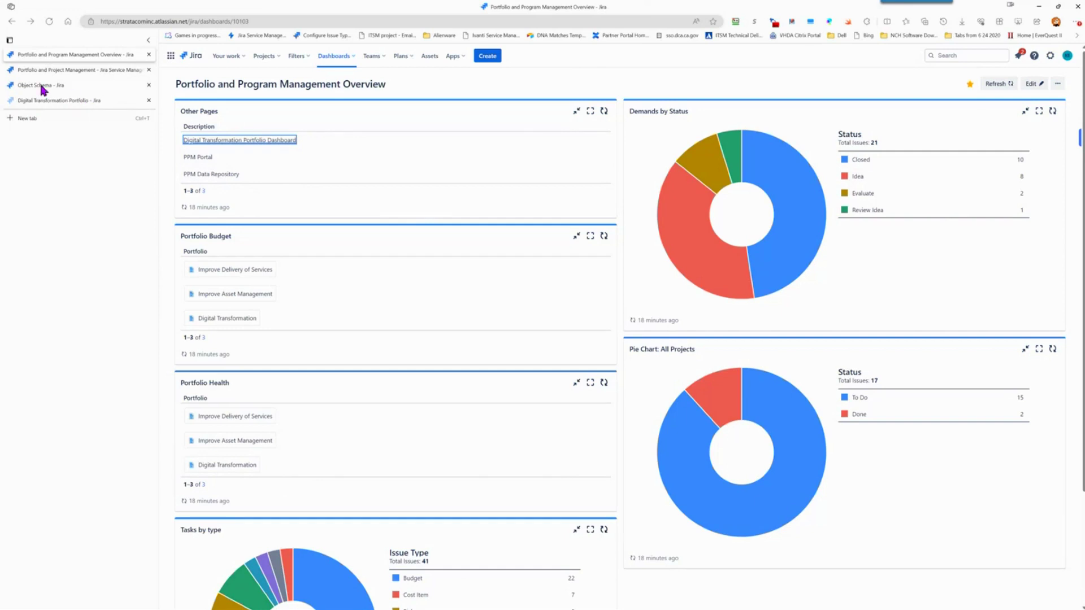
- Review the Digital Transformation Portfolio dashboard's budget, health and status gadgets, then return to the slide show
click(49, 104)
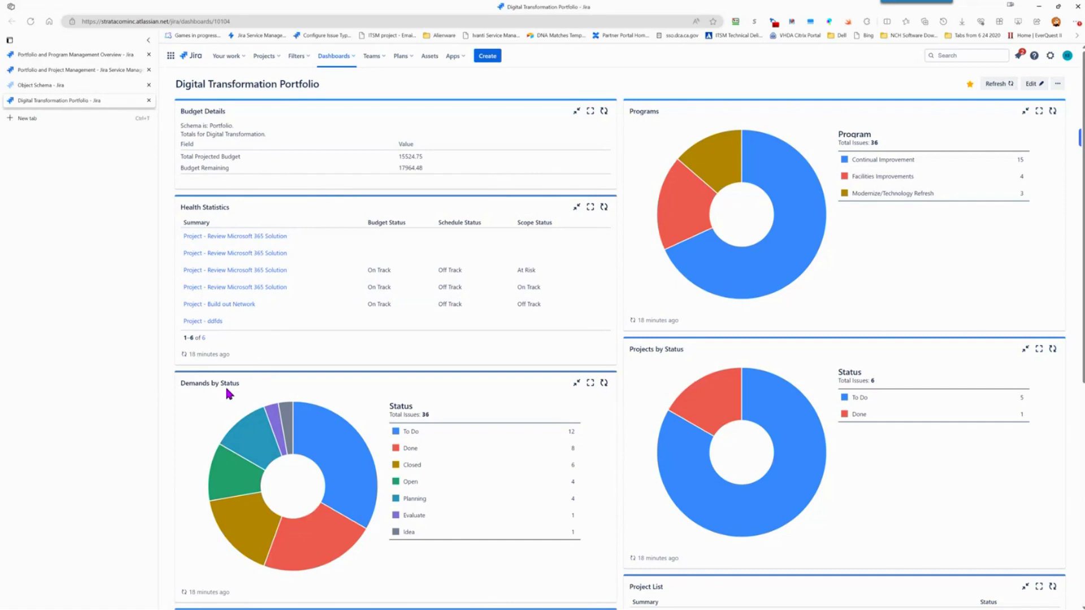
mouse_move(735, 408)
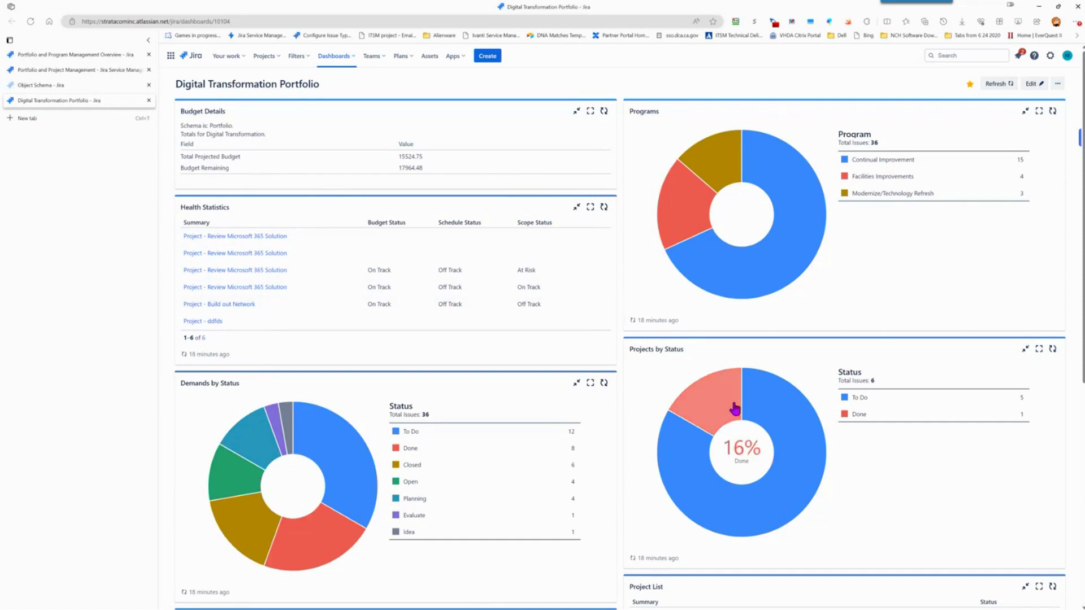
scroll(734, 408, down, 6)
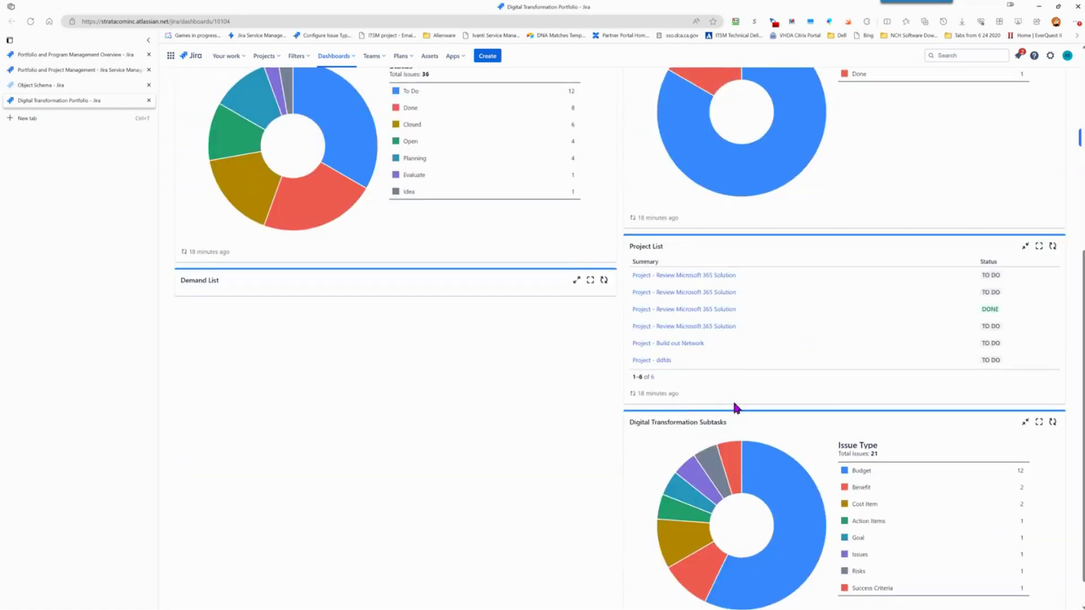
scroll(734, 401, up, 6)
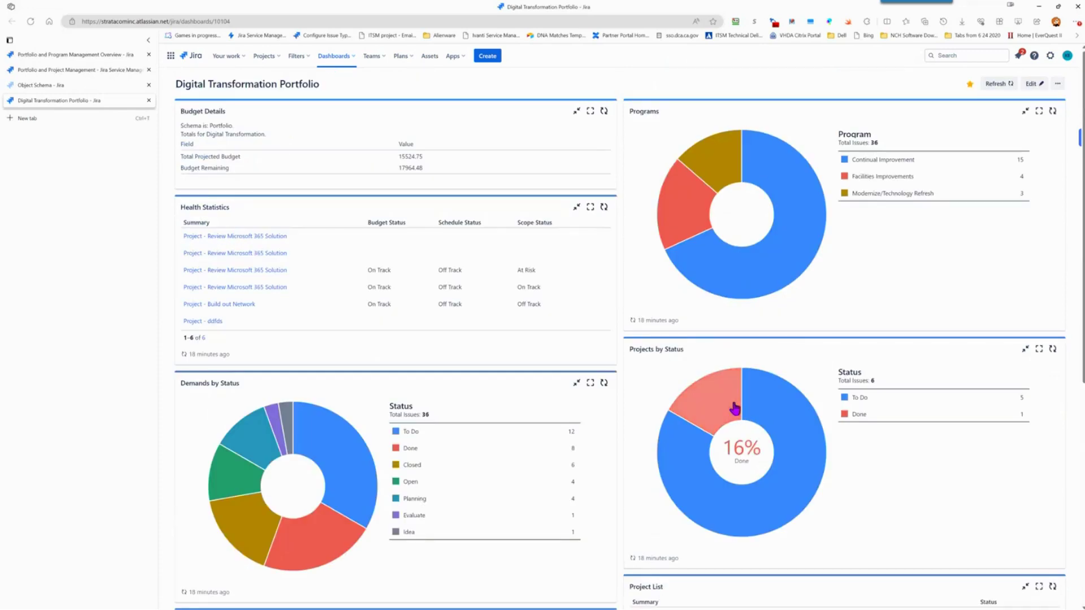
key(alt+Tab)
- Bring the PowerPoint slide show back in front, showing slide 10 'DEMONSTRATION'
key(Tab)
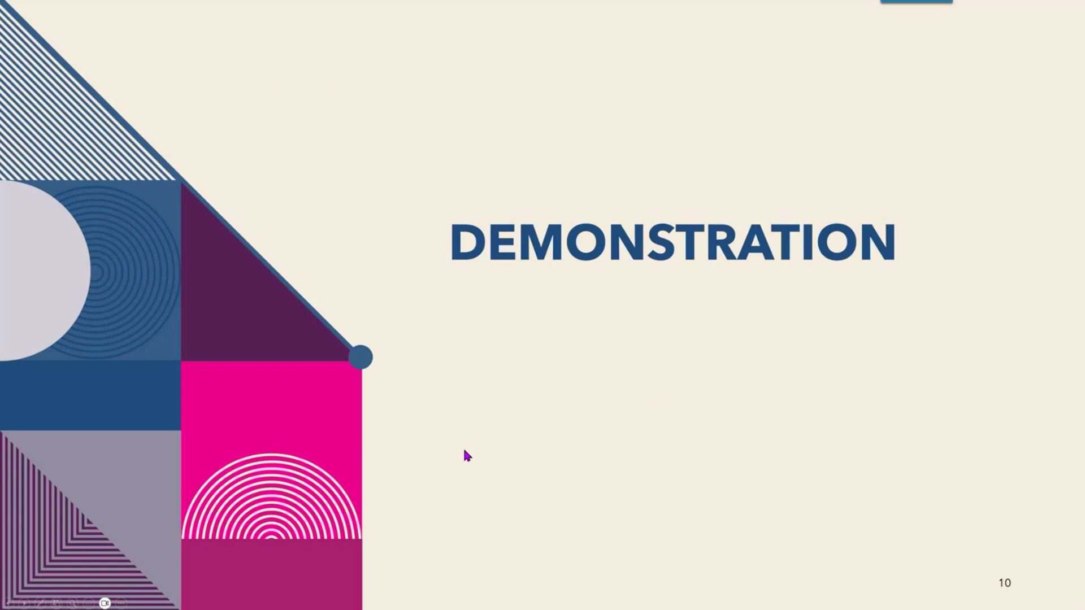
- Switch from the slide show back to the browser
key(alt+Tab)
- Start a Demand request in the PPM portal with start date 2/1/2024 and end date 5/31/2024
click(47, 68)
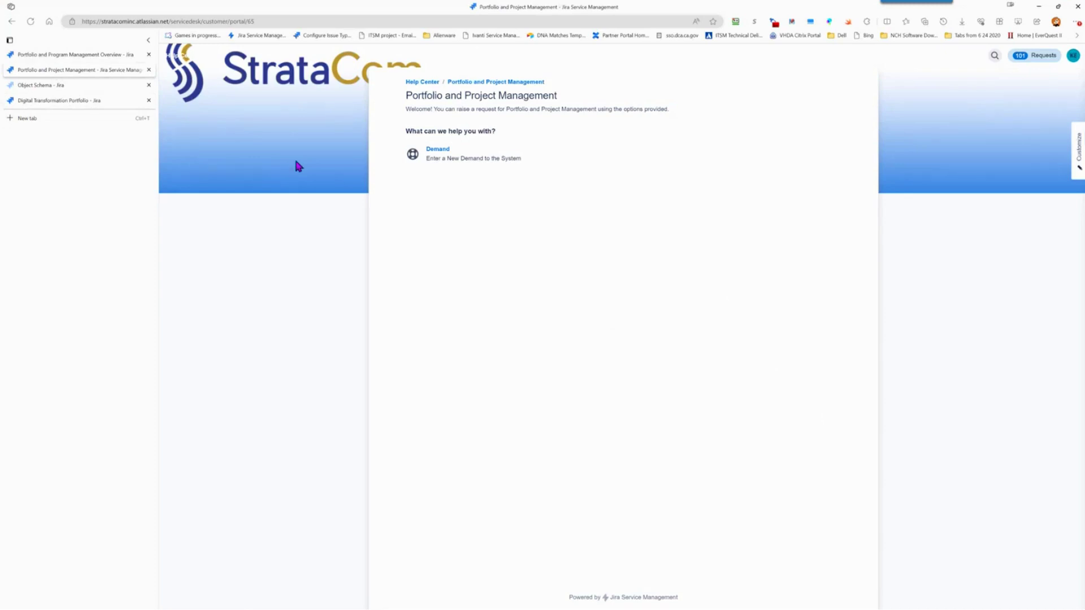
click(437, 152)
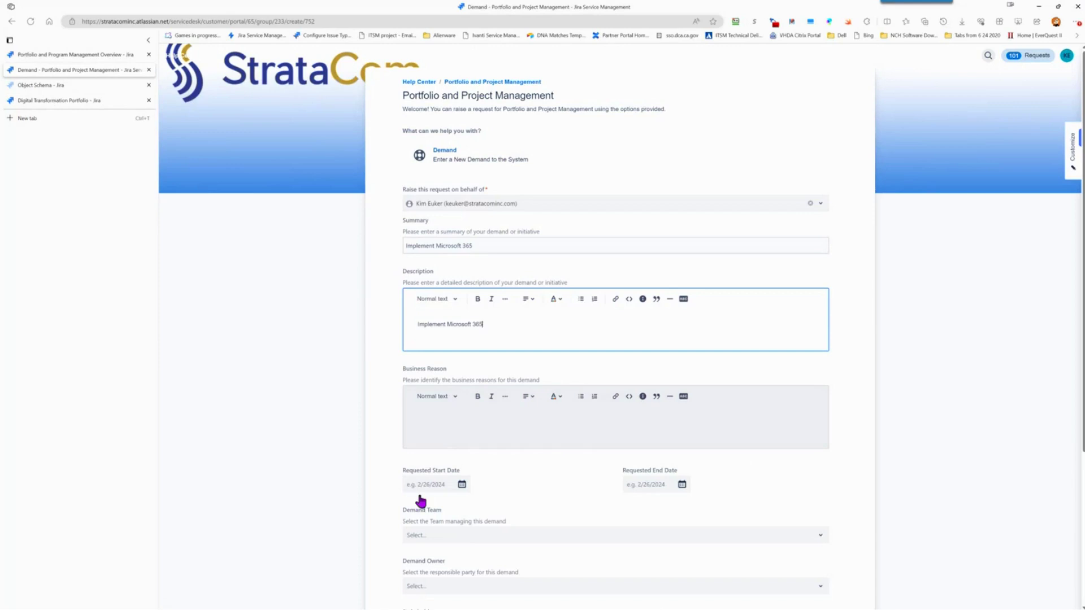
click(456, 484)
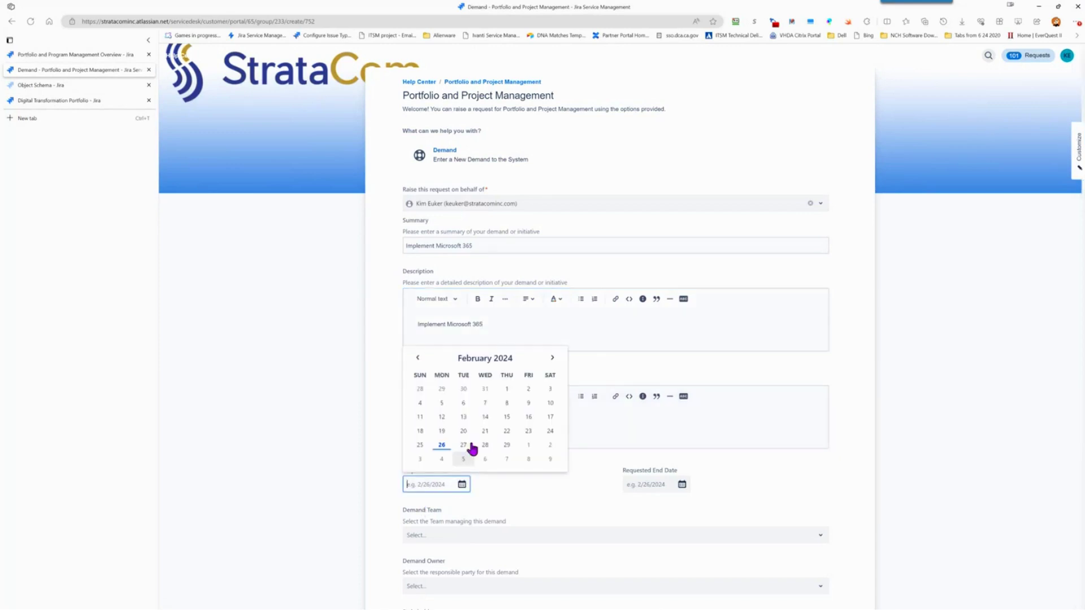
click(505, 389)
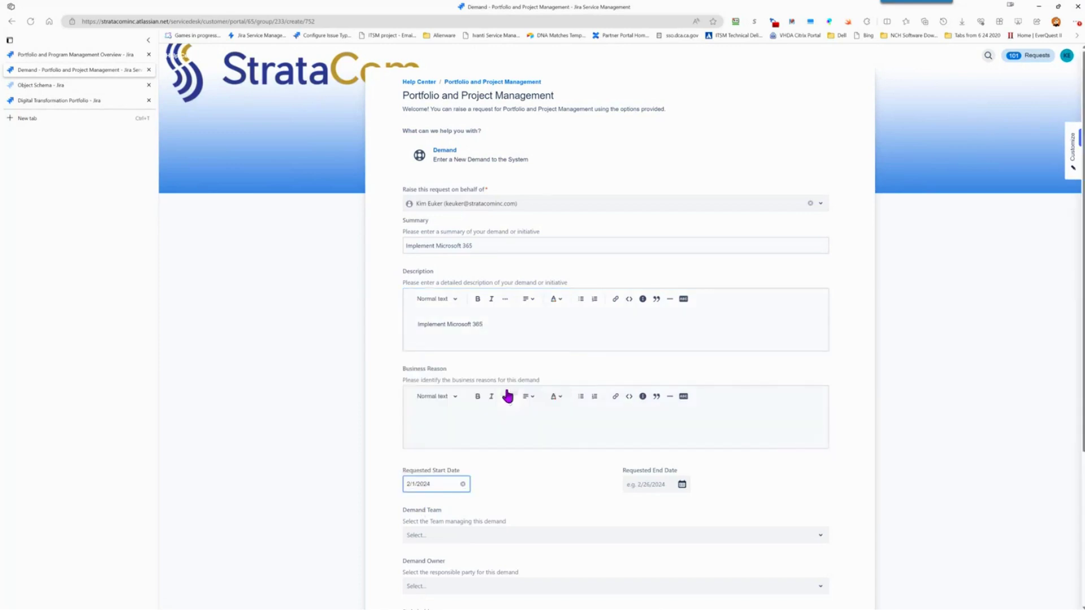
click(682, 484)
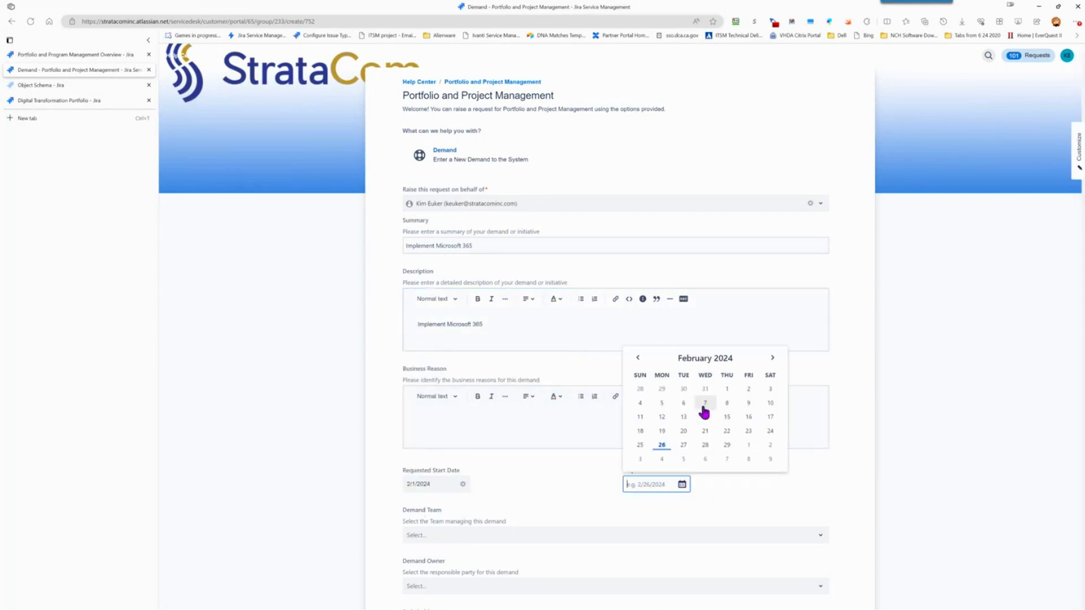
click(772, 358)
click(772, 357)
click(772, 357)
click(749, 445)
scroll(653, 496, down, 4)
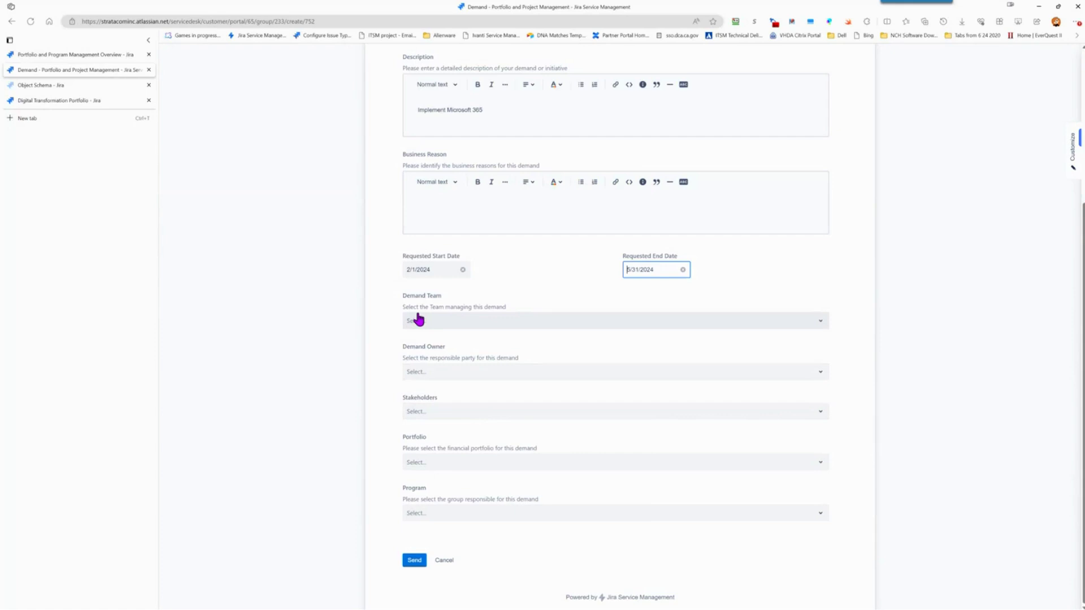
- Set Demand Team to IT Management and choose the demand owner and a stakeholder
click(418, 320)
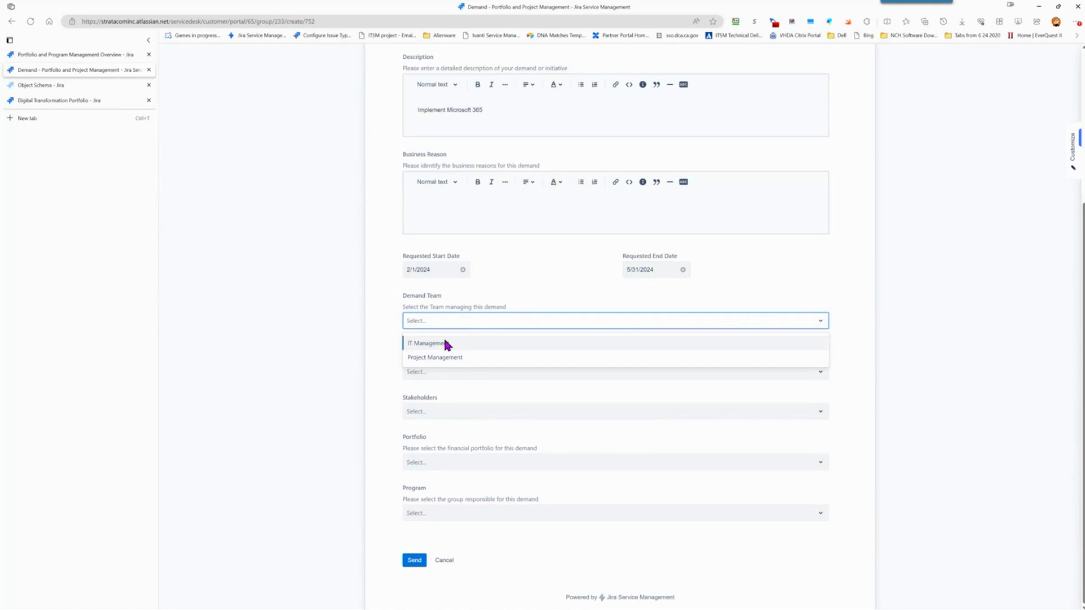
click(447, 343)
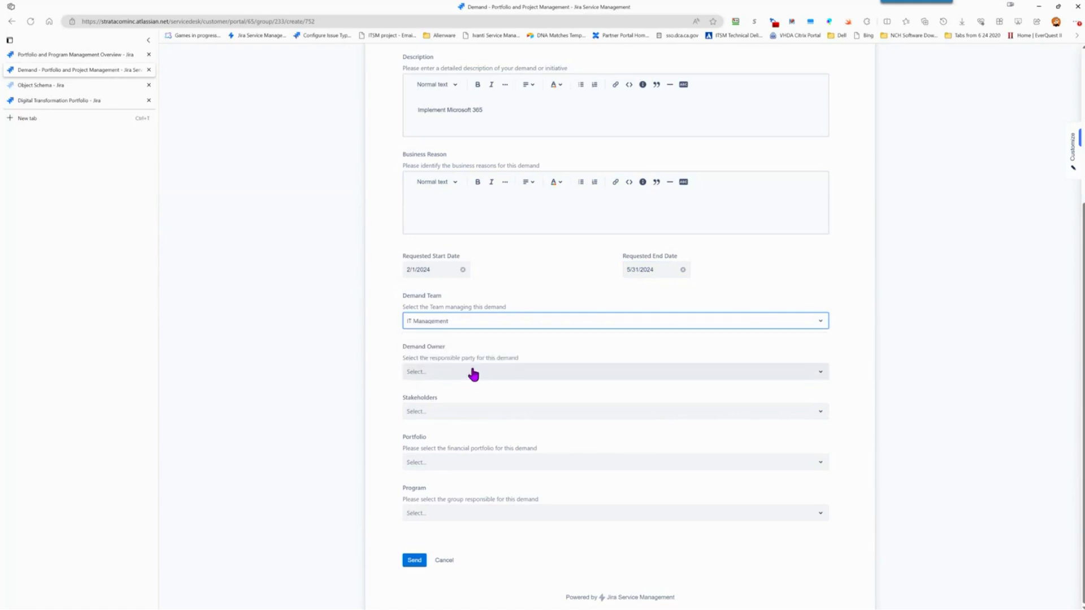
click(455, 374)
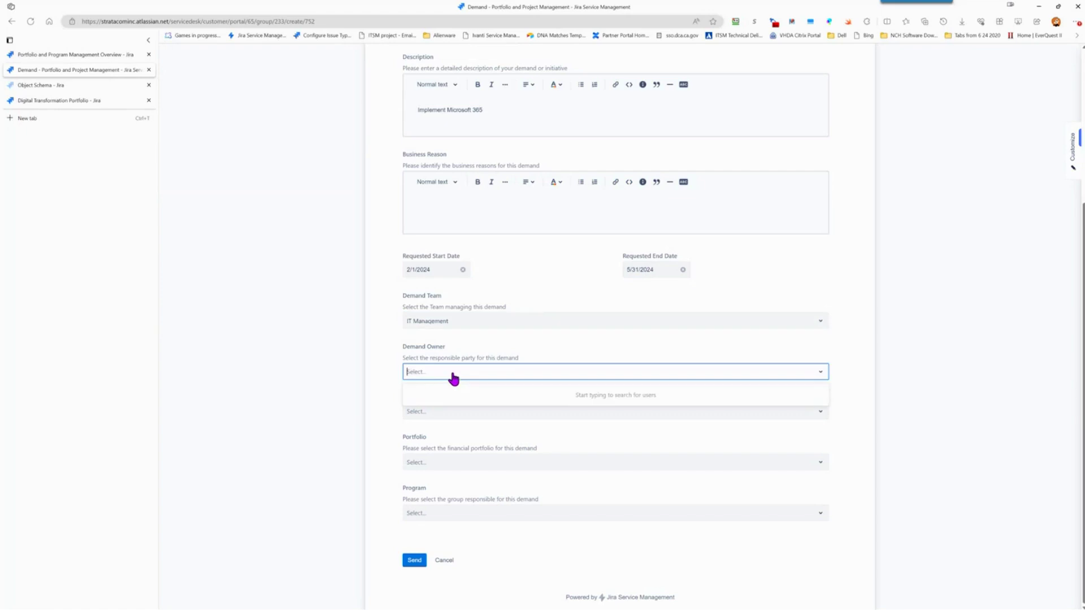
text(ste)
click(446, 395)
click(437, 421)
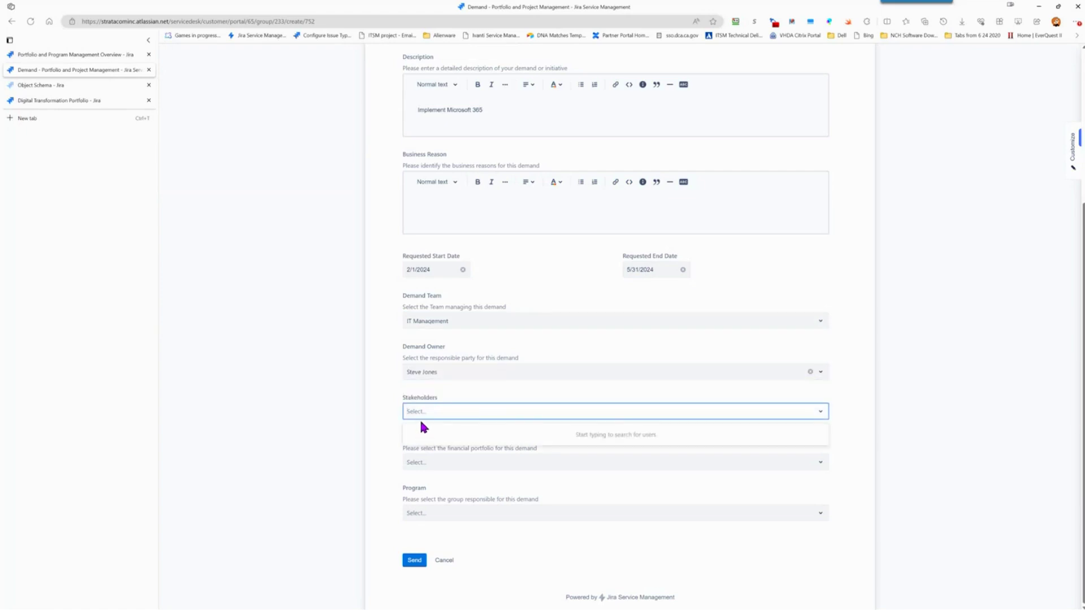
text(wil)
click(432, 435)
- Choose portfolio Digital Transformation and program Continual Improvement, then send the demand
click(453, 462)
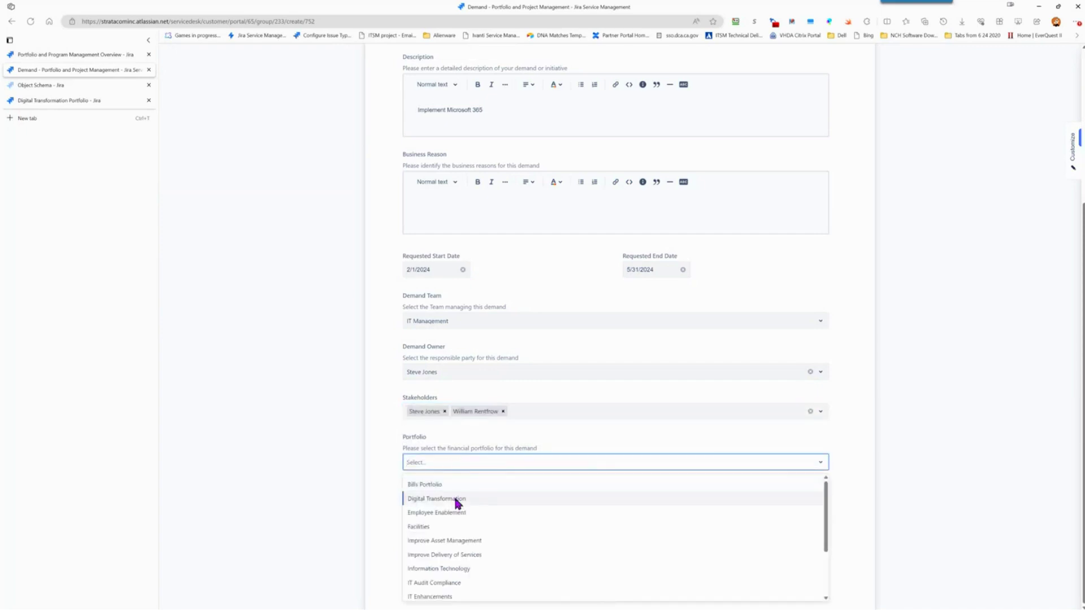
click(454, 499)
click(451, 513)
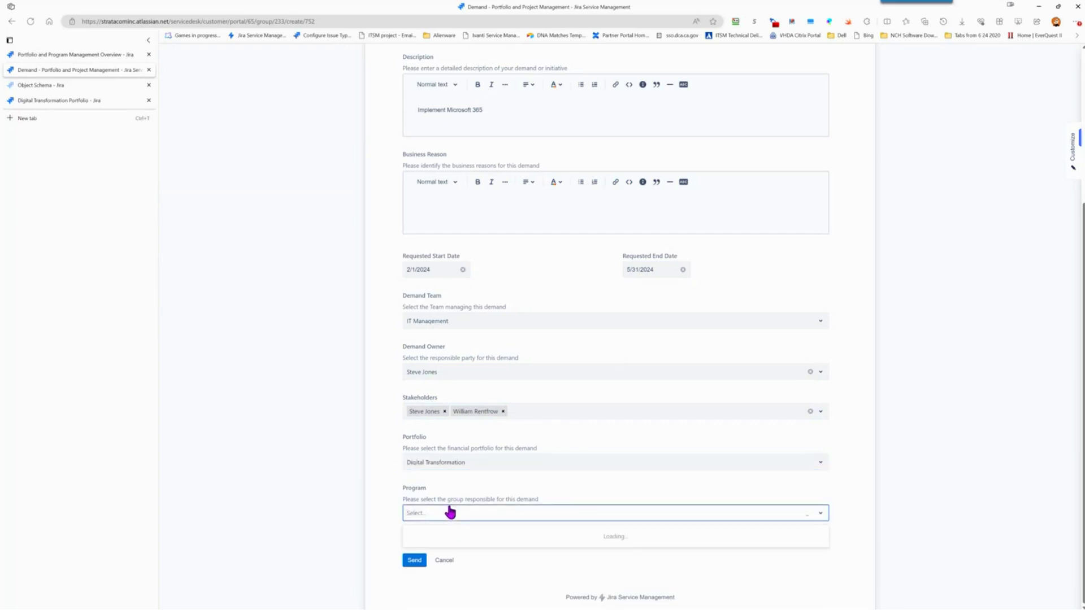
click(445, 536)
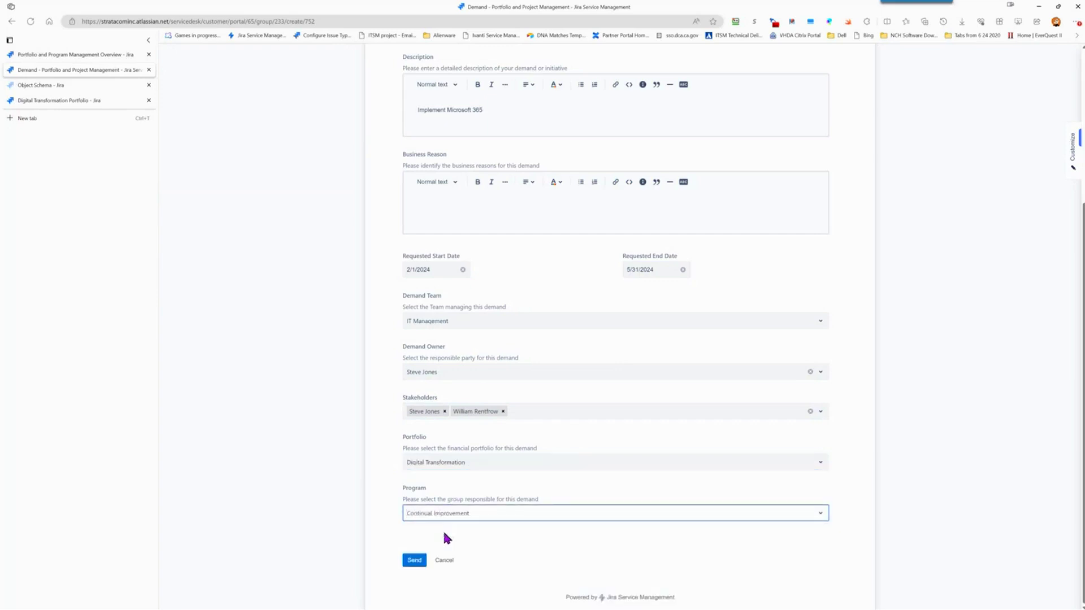
click(413, 559)
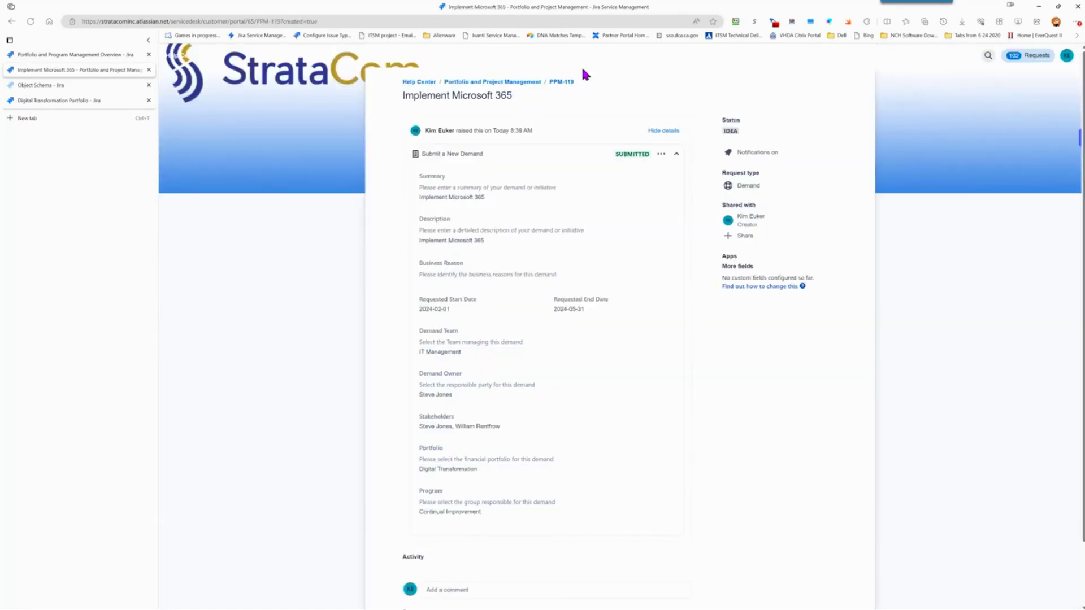
- Open PPM-119 in the full Jira issue view
click(561, 83)
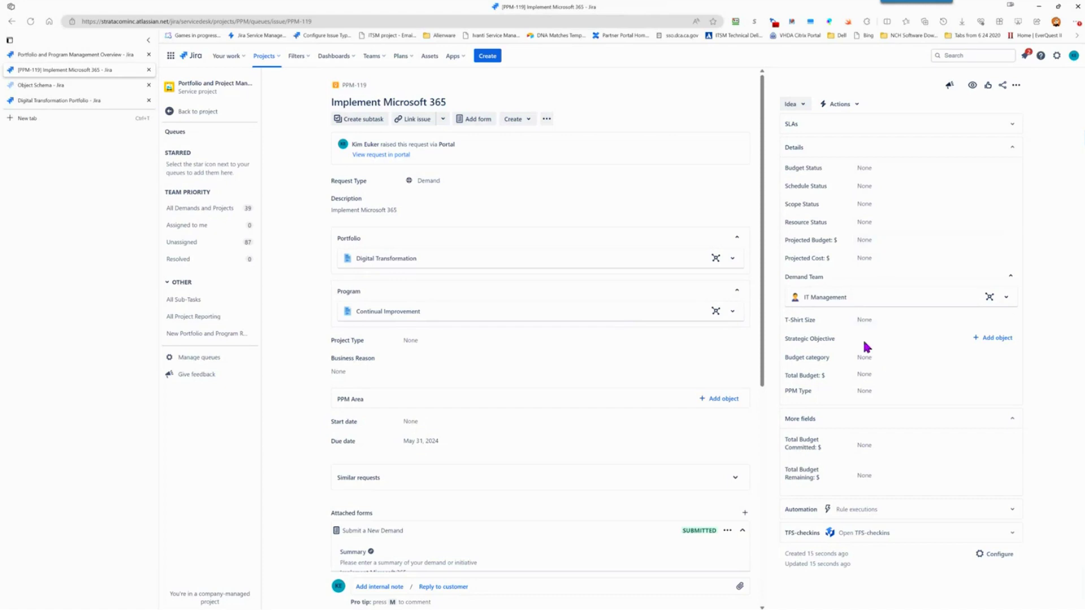
- Set T-Shirt Size to Medium and strategic objective to Digitize Business Processes
click(878, 325)
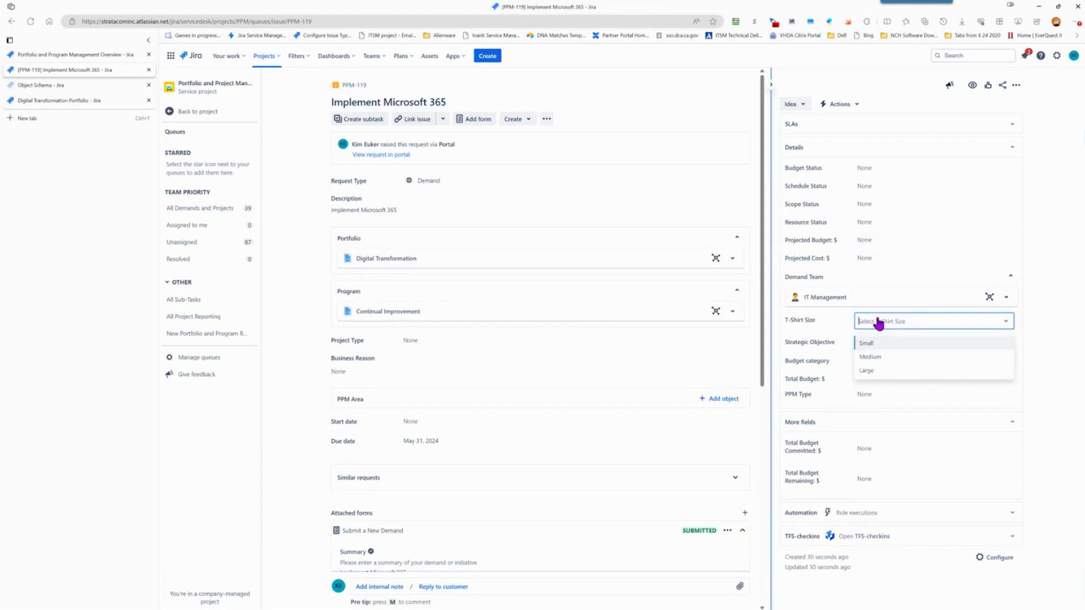
click(875, 357)
click(993, 339)
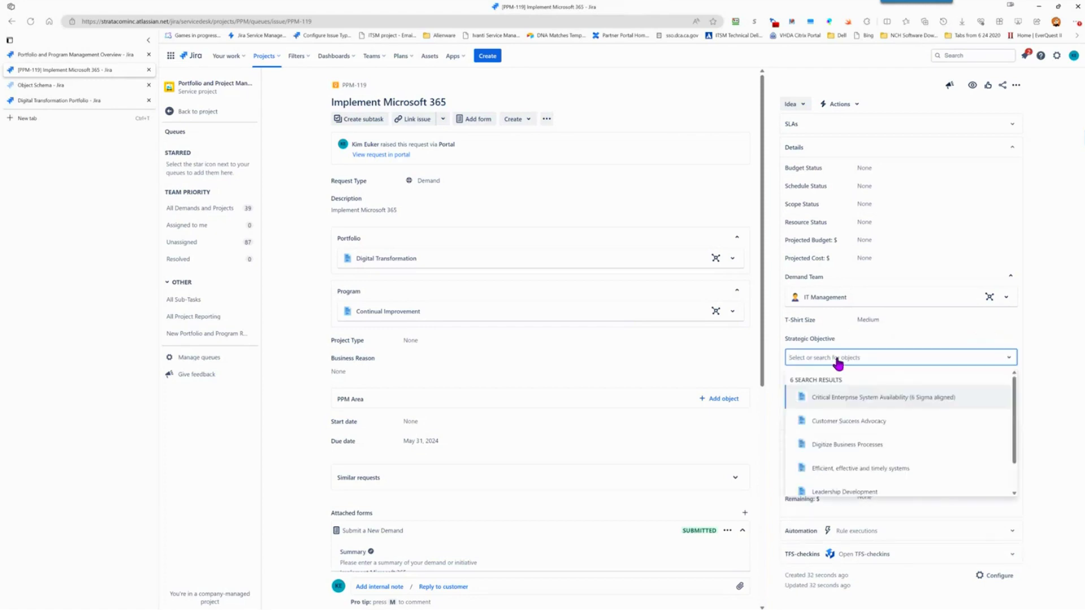
click(832, 446)
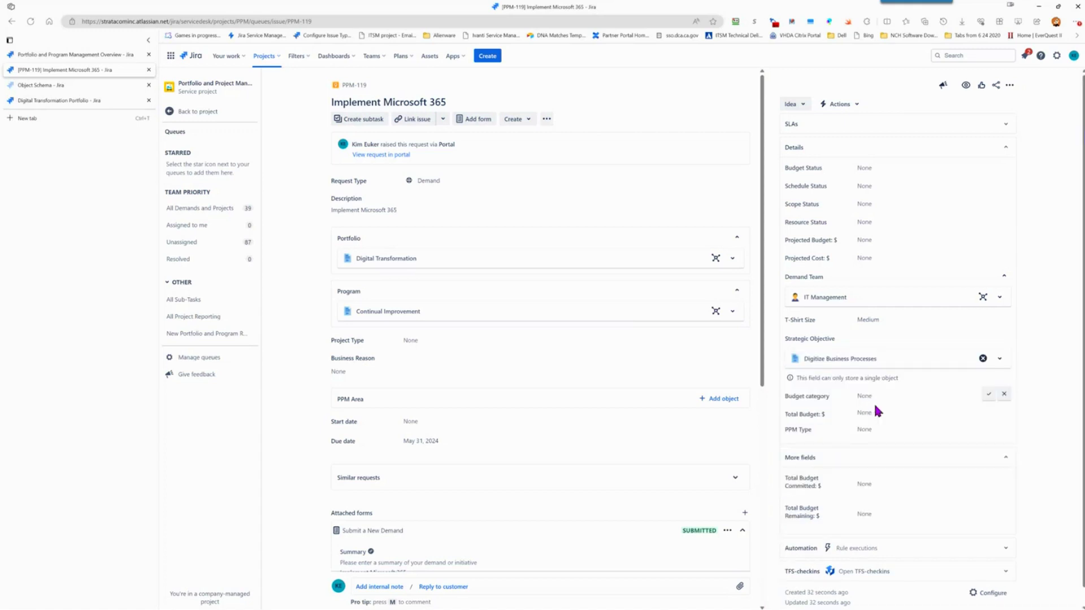
click(989, 394)
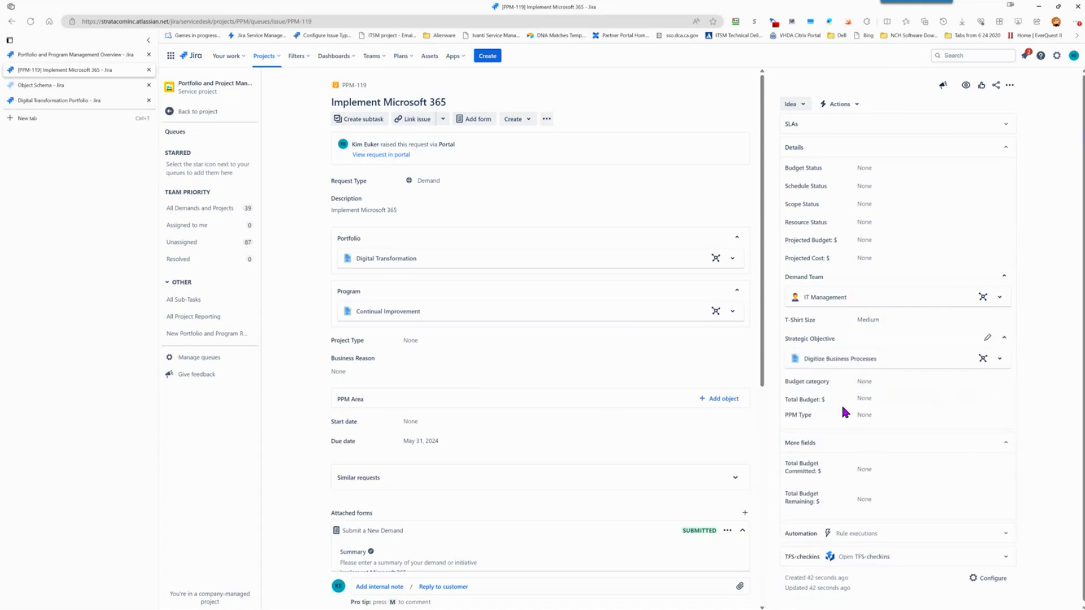
- Move the demand through Review Idea, Evaluate Demand and Send to Approval, approve it, and reload
click(802, 104)
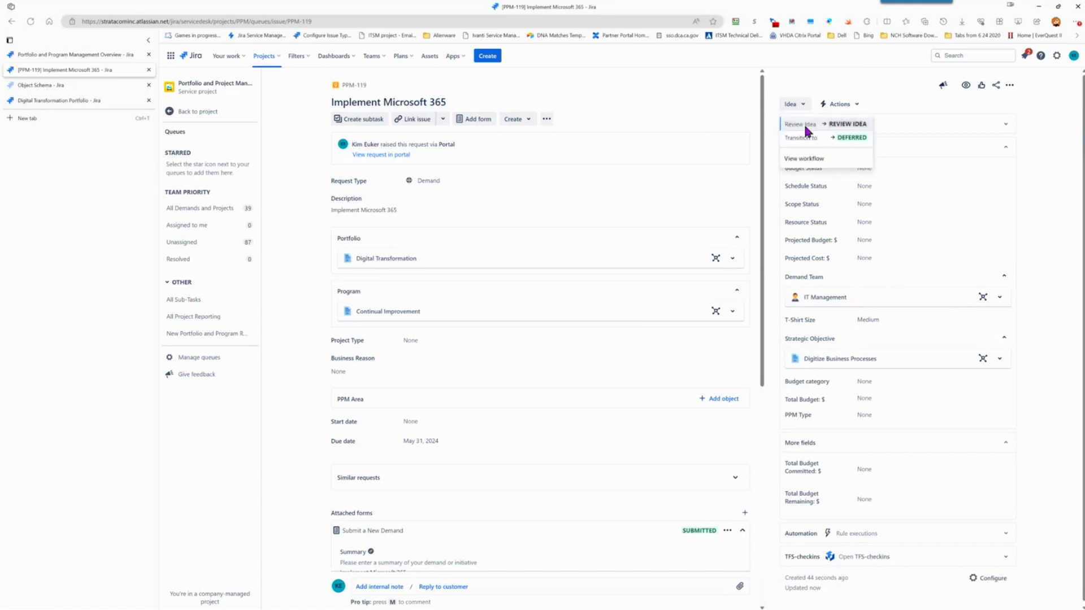
click(803, 123)
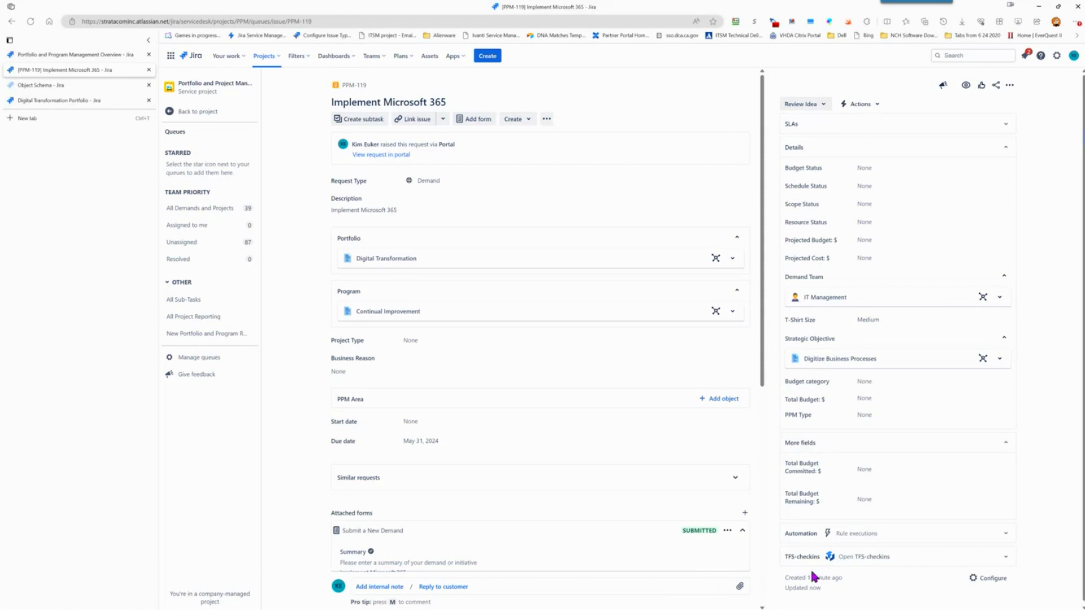
click(823, 105)
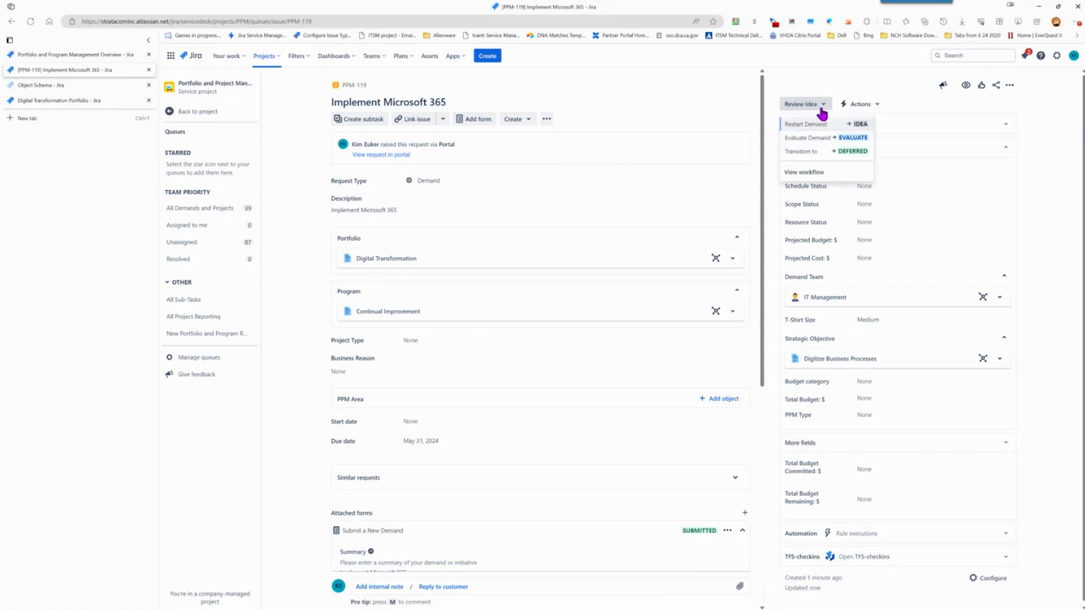
click(813, 139)
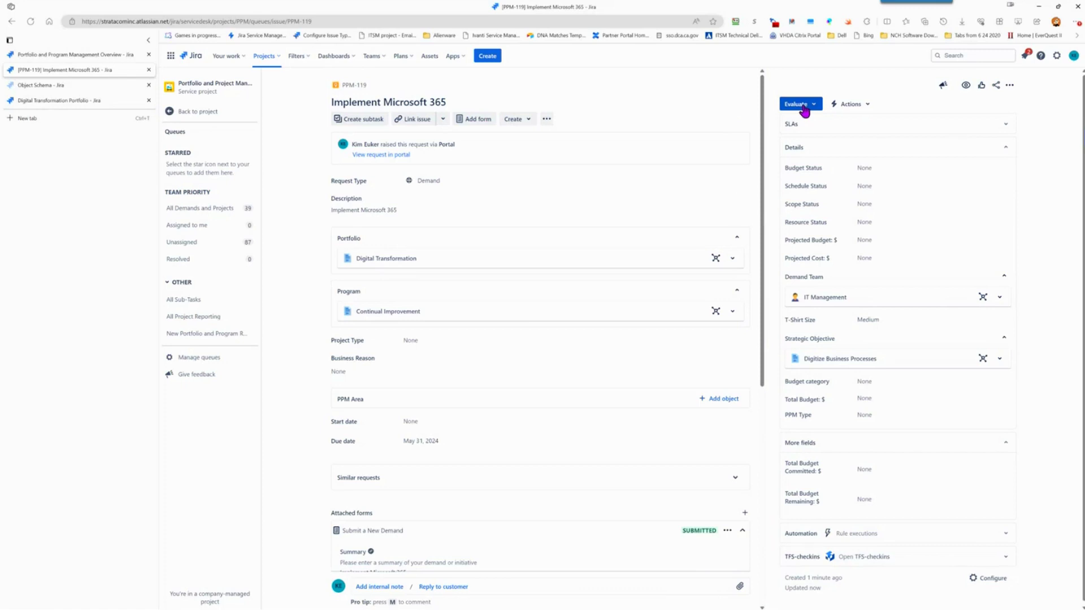
click(804, 109)
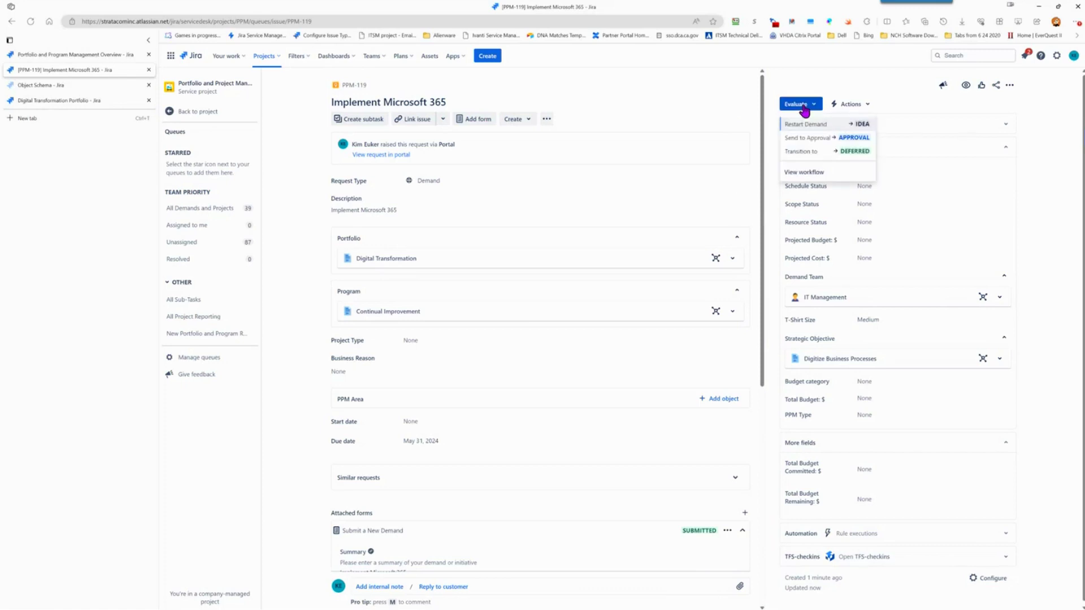
click(808, 139)
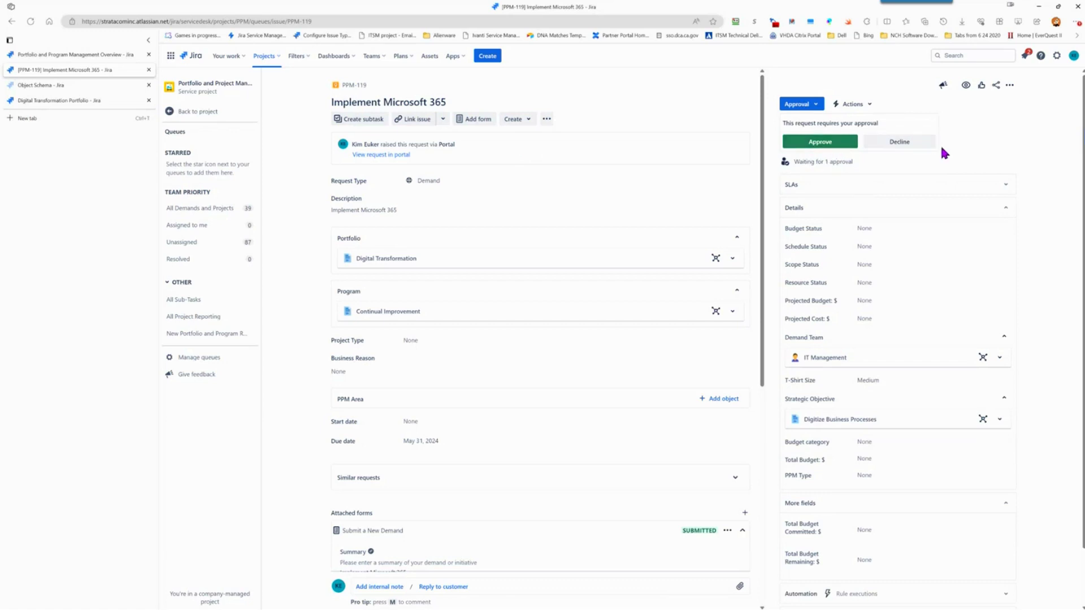
click(824, 146)
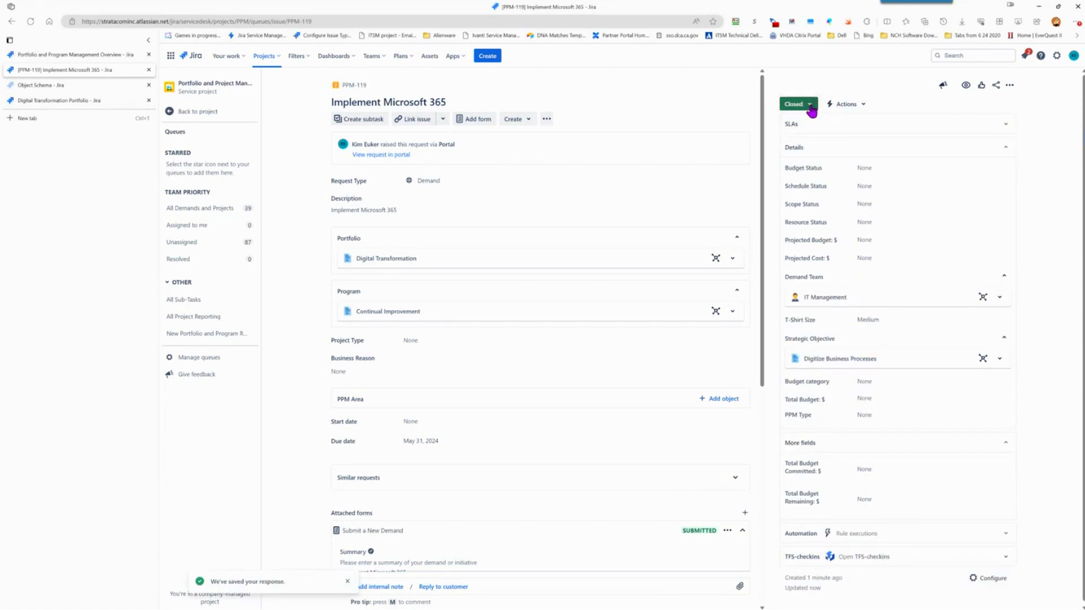
click(31, 23)
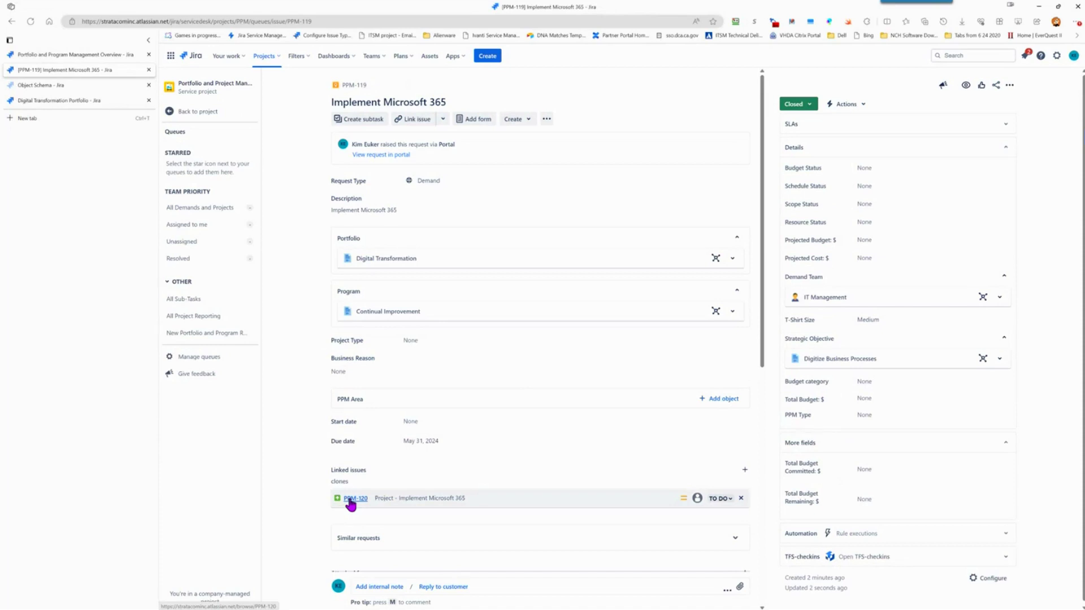
click(348, 499)
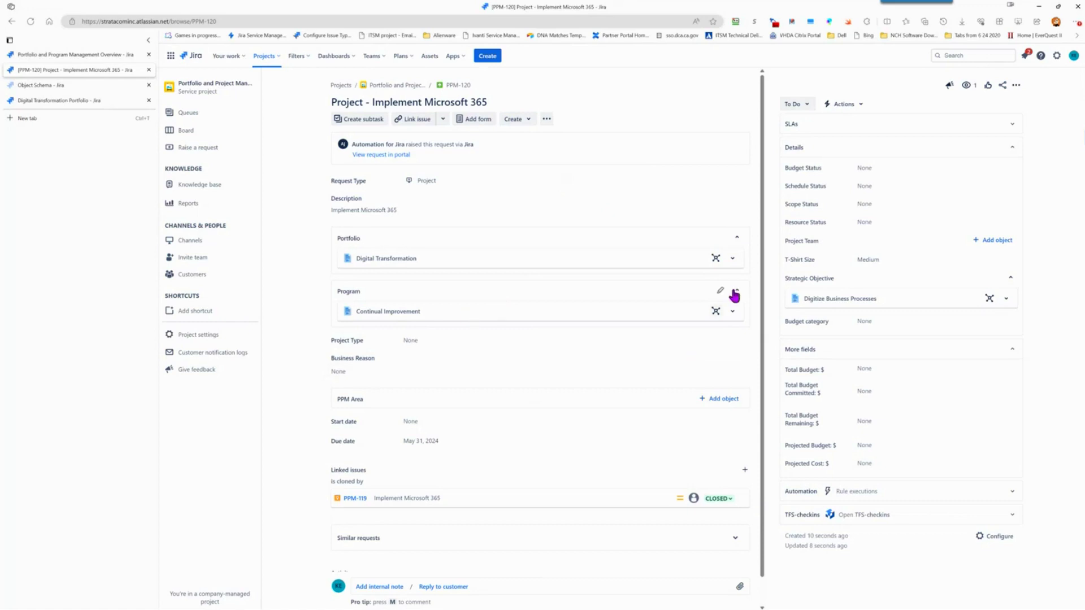
- Move project PPM-120 to Assessing
click(809, 101)
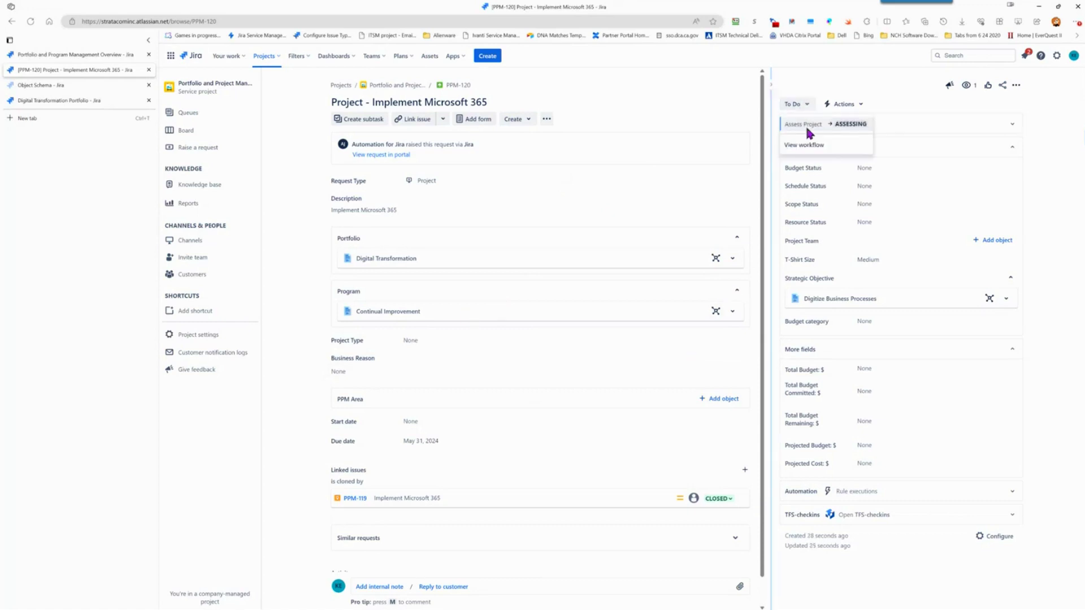
click(809, 126)
click(813, 109)
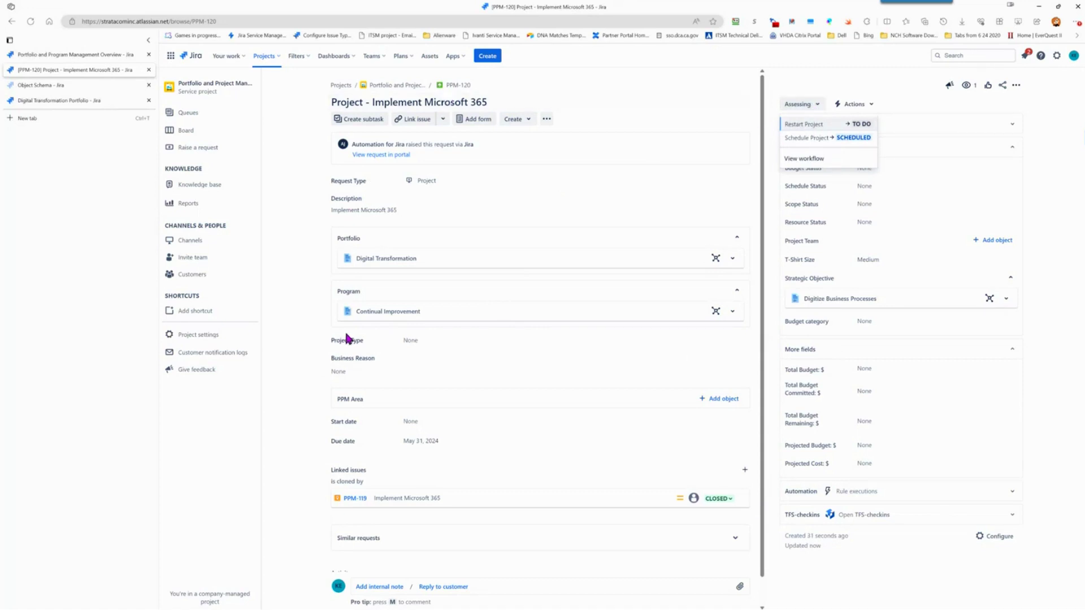
- Start a new subtask for PPM-120, leaving the subtask type unchanged
click(358, 118)
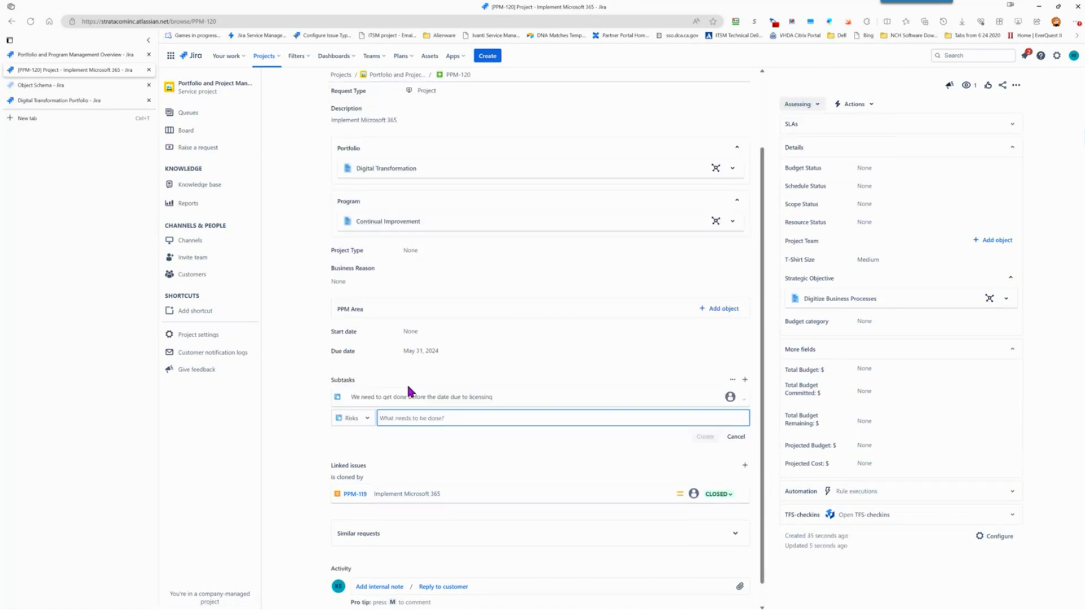
click(368, 421)
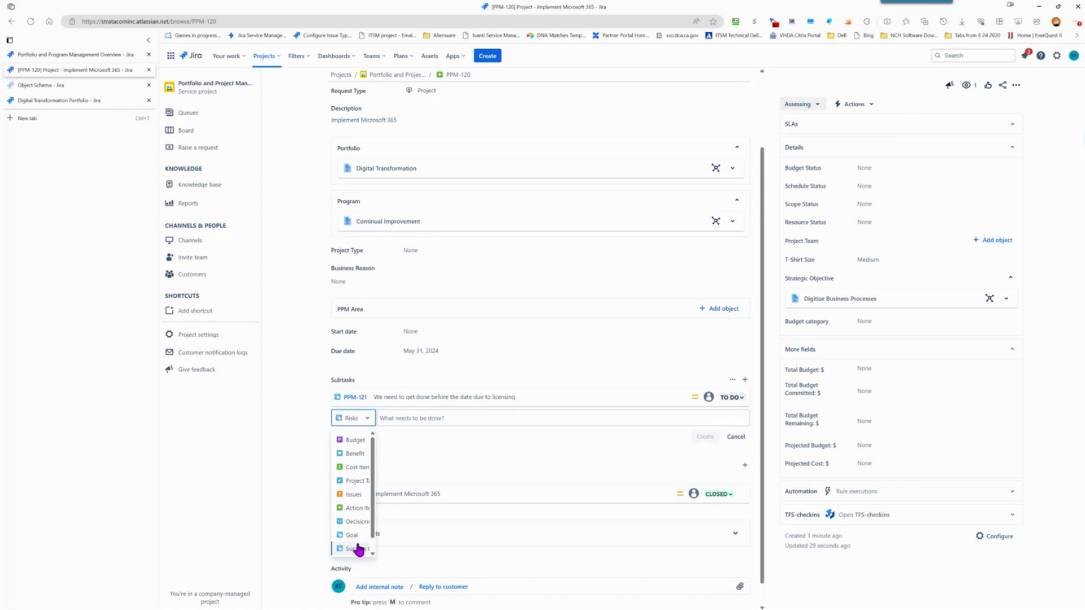
click(469, 457)
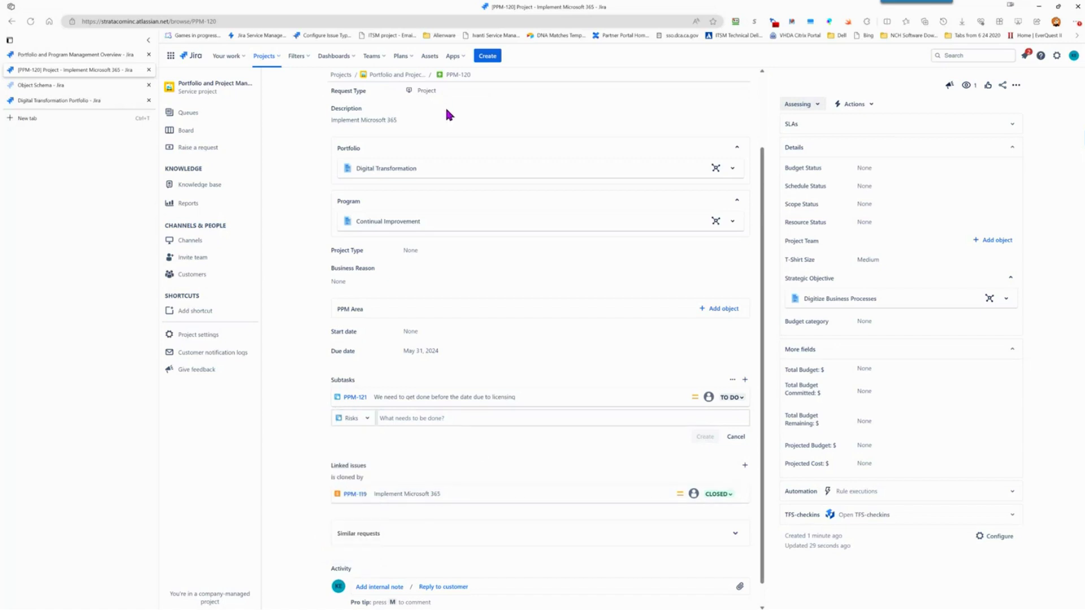
- Set risk PPM-121 to Risk Type Financial, Risk Impact -1 and Probability 50%
click(356, 397)
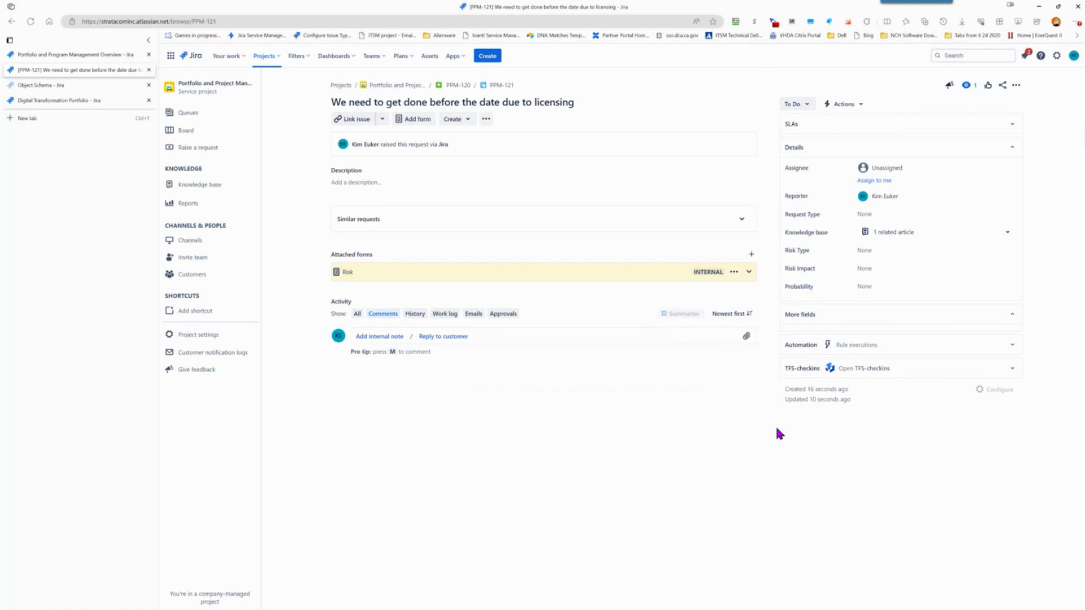
click(933, 257)
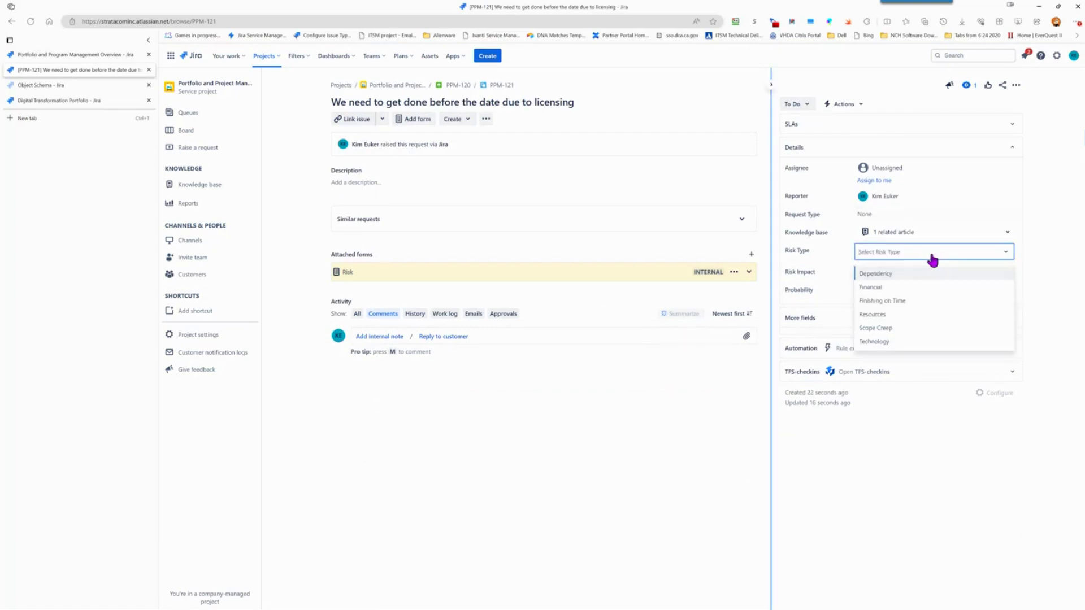
click(911, 286)
click(908, 271)
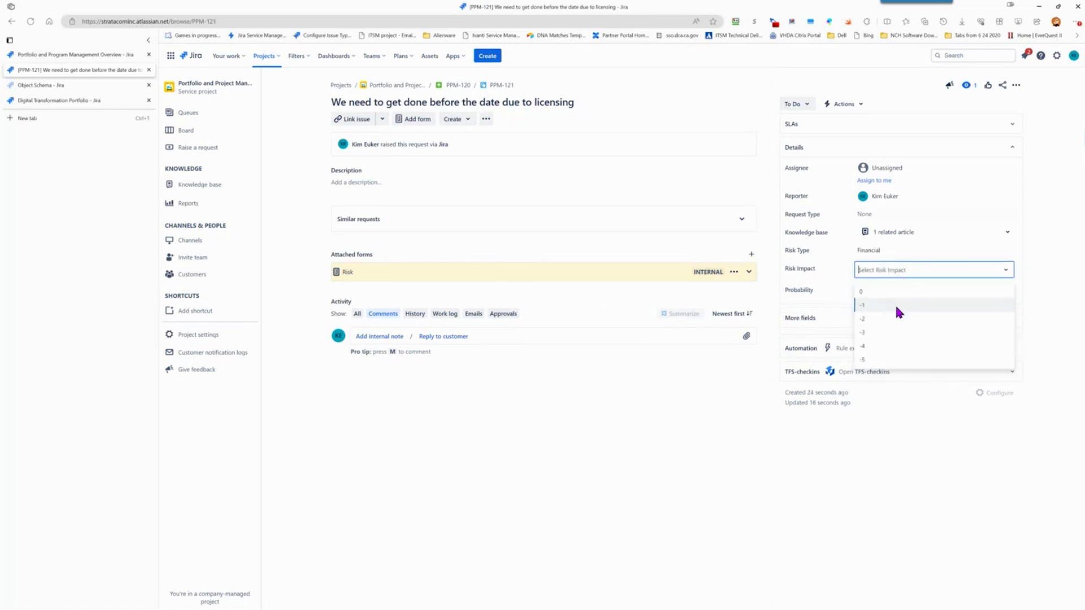
click(897, 304)
click(897, 287)
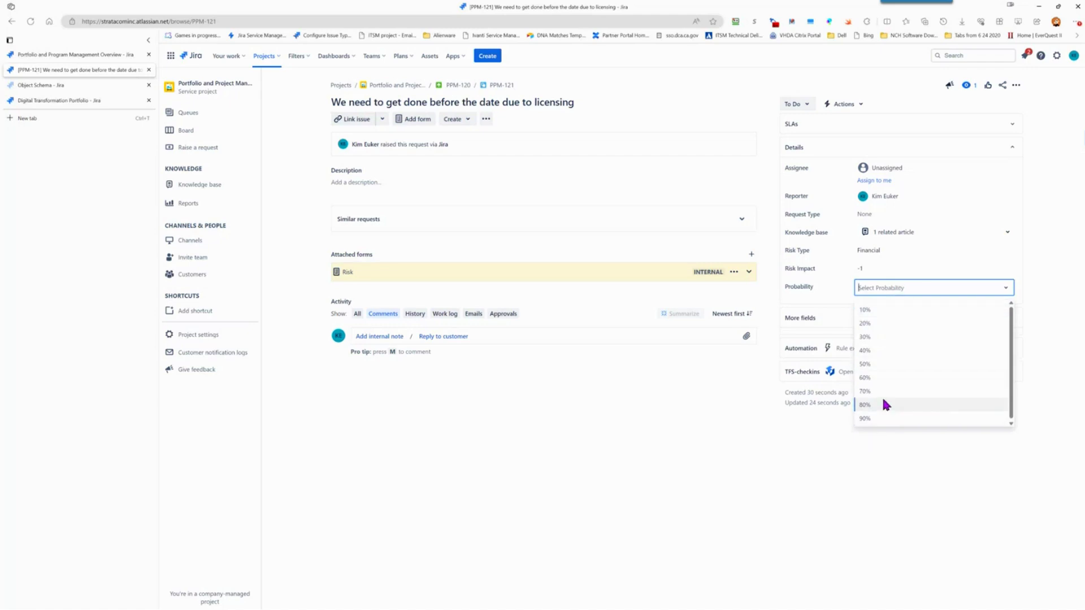
click(885, 364)
- Start and resolve PPM-121 as Done with the on-track comment
click(807, 105)
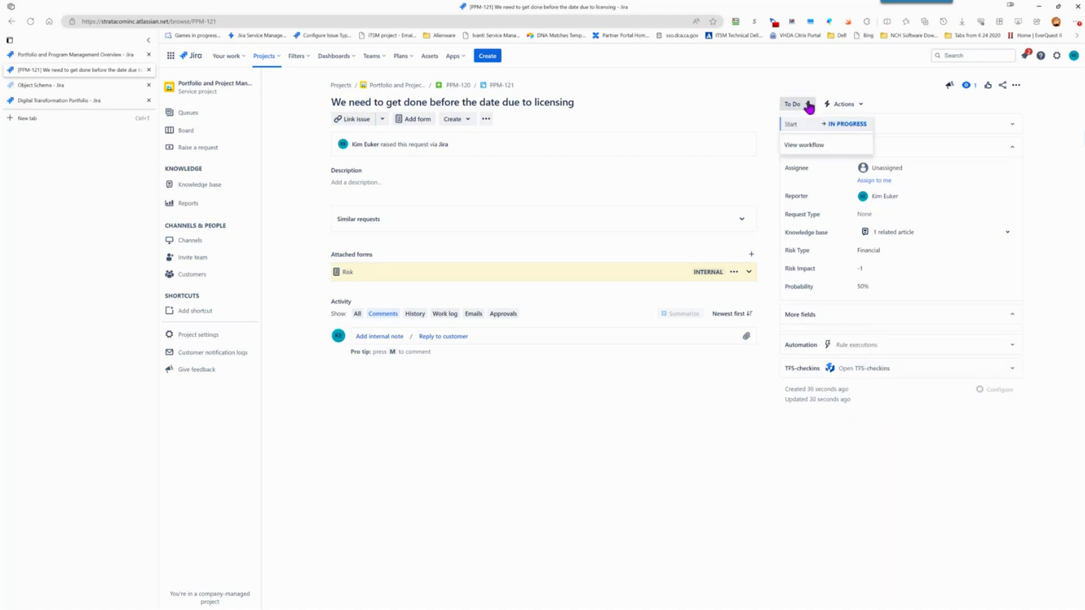
click(810, 121)
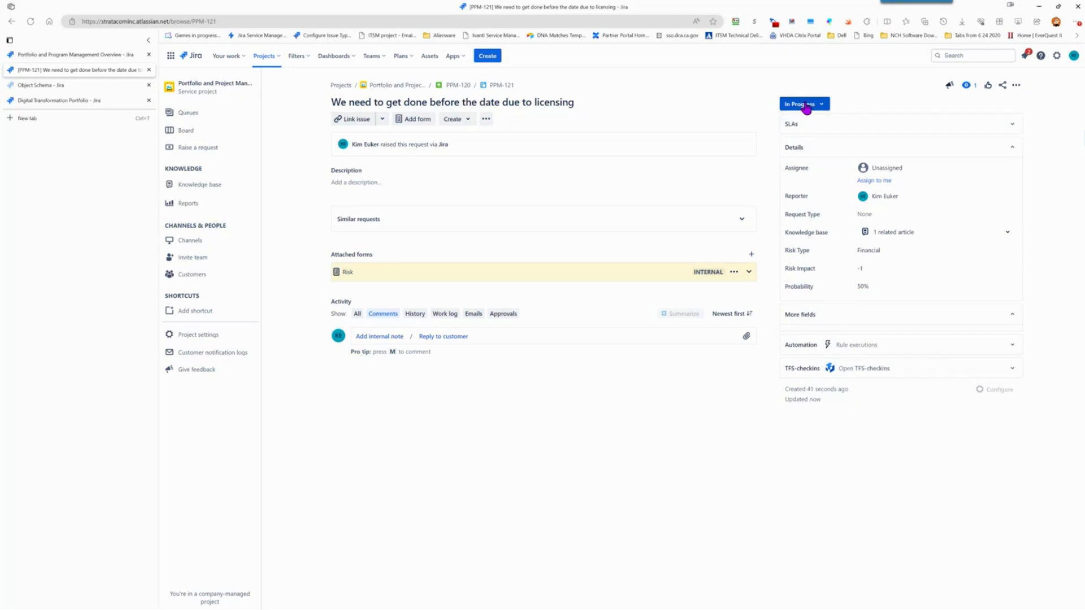
click(807, 106)
click(809, 123)
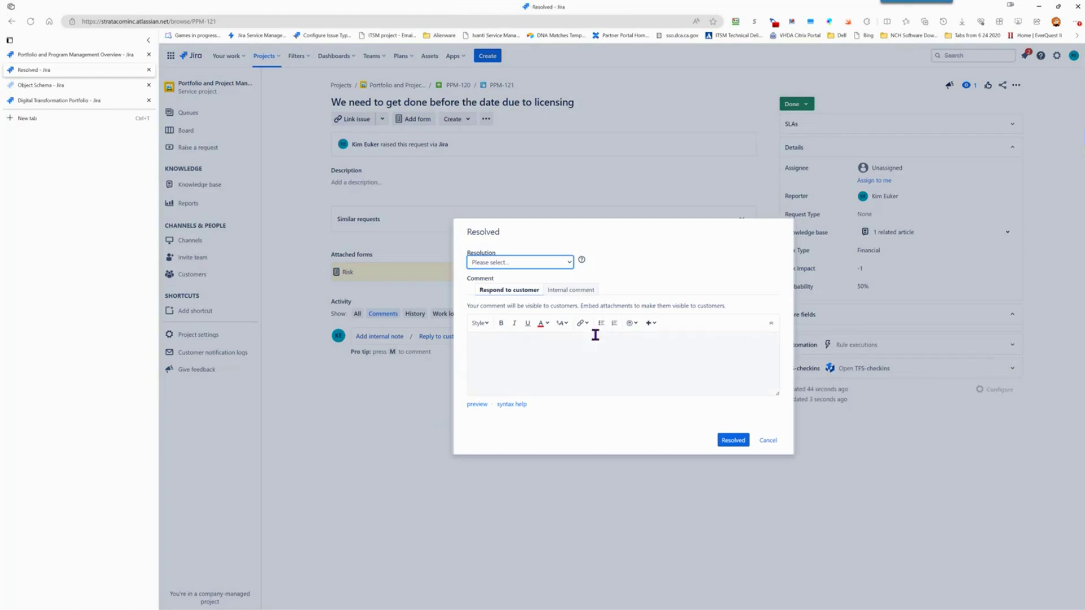
click(598, 336)
text(We are on track to complete this on time.)
key(ctrl+Return)
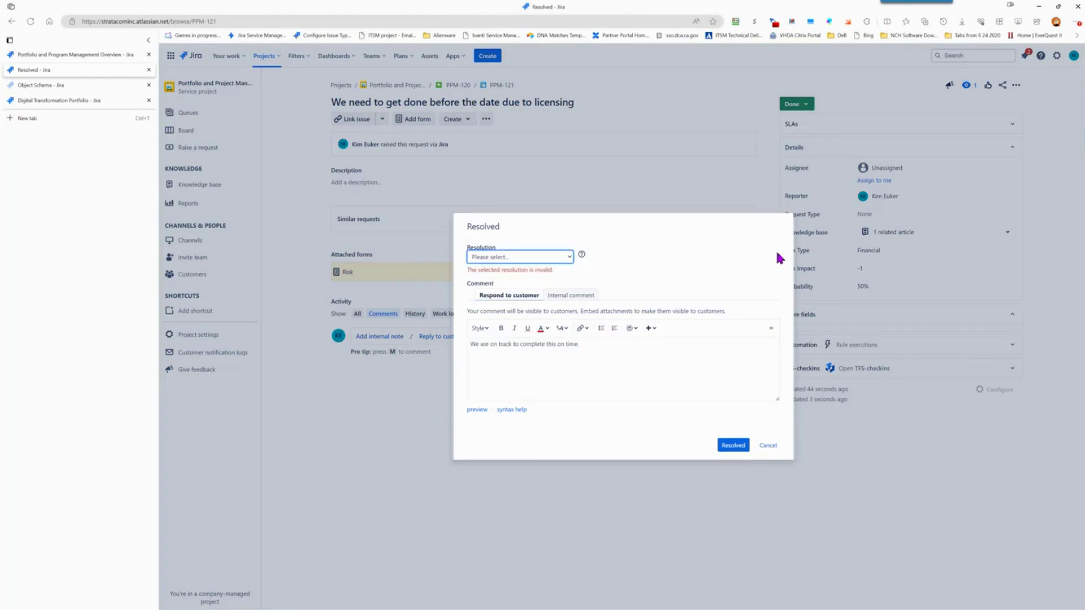
click(557, 257)
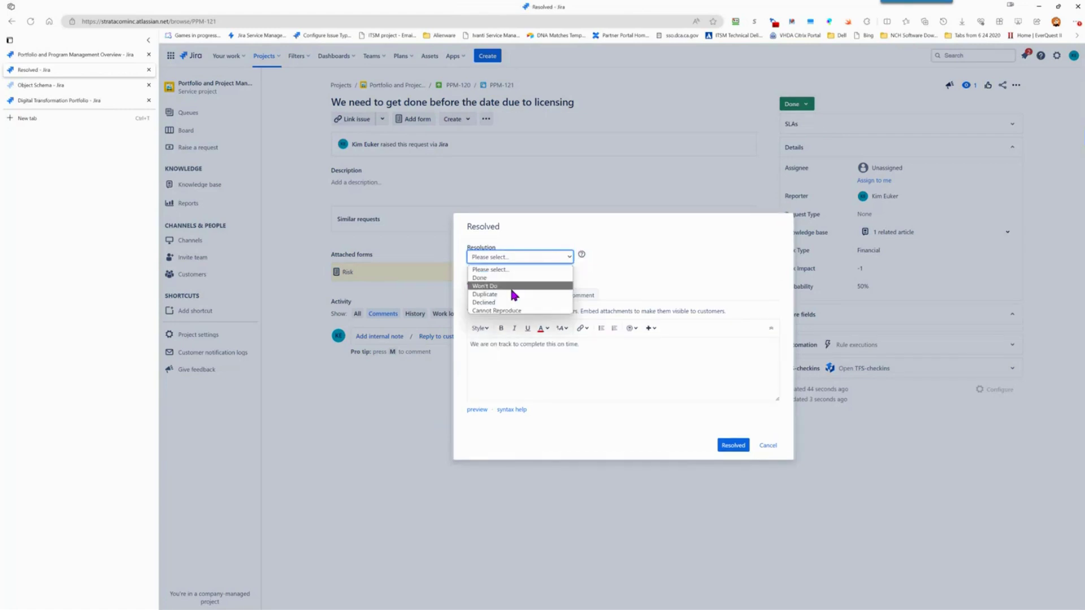
click(537, 295)
click(735, 445)
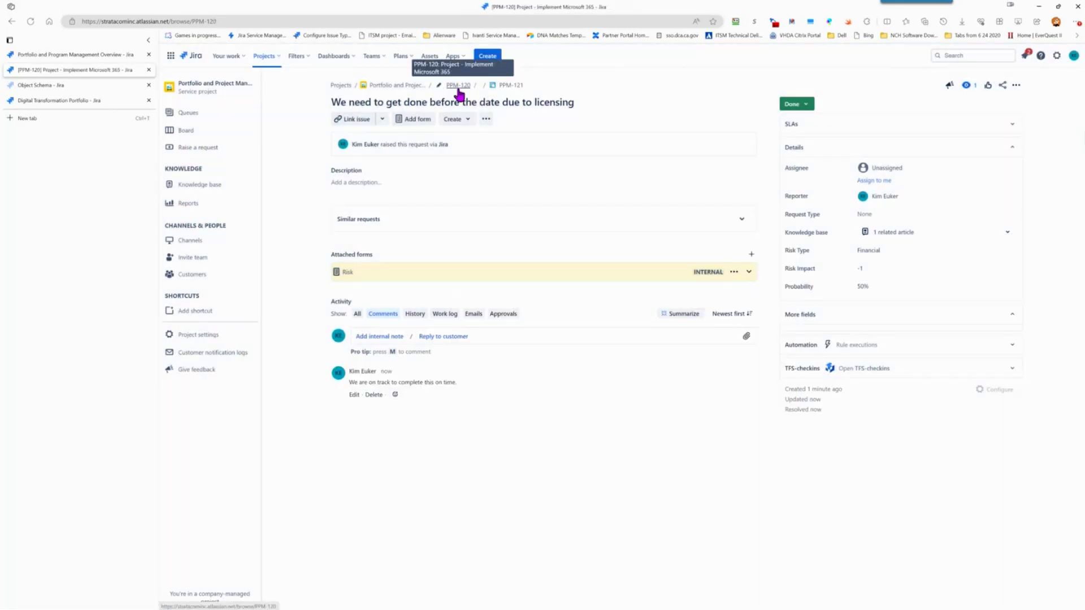
- Open PPM-120 and move it through Scheduled and Executing to Done
click(459, 86)
click(805, 105)
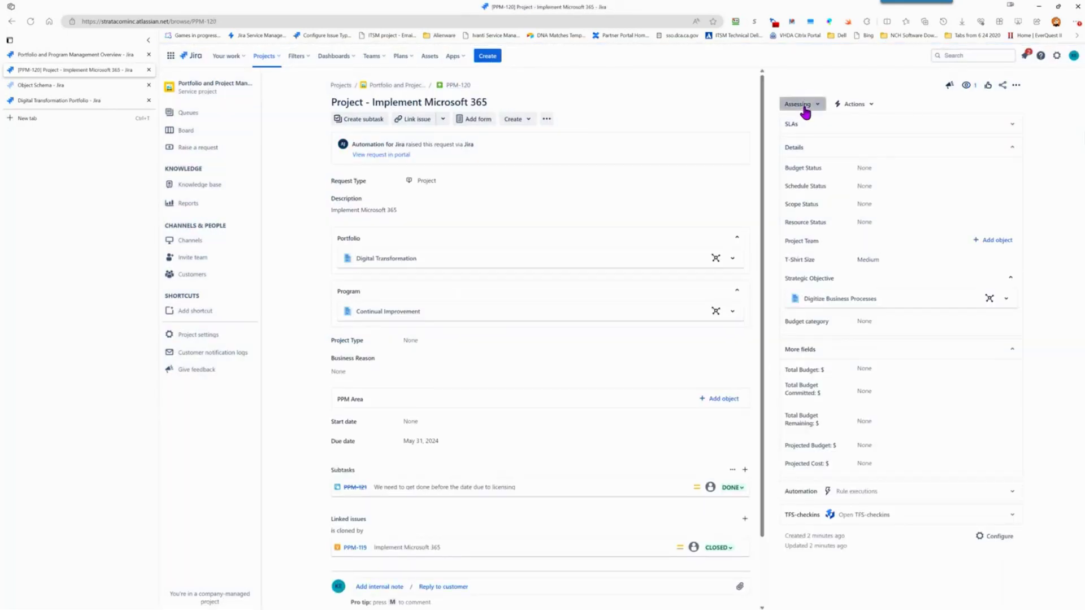
click(812, 145)
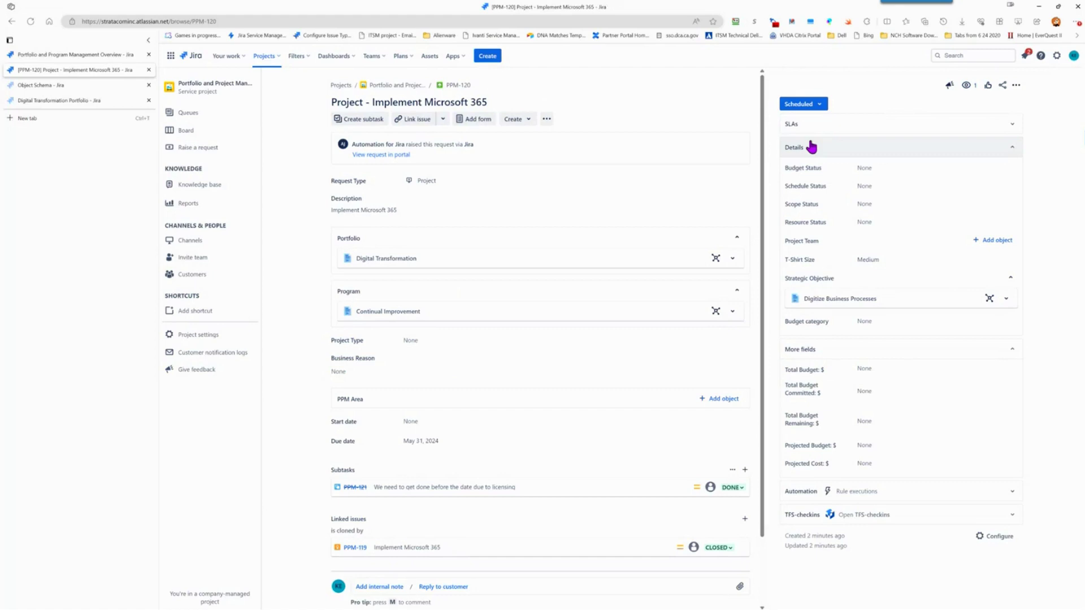
click(810, 107)
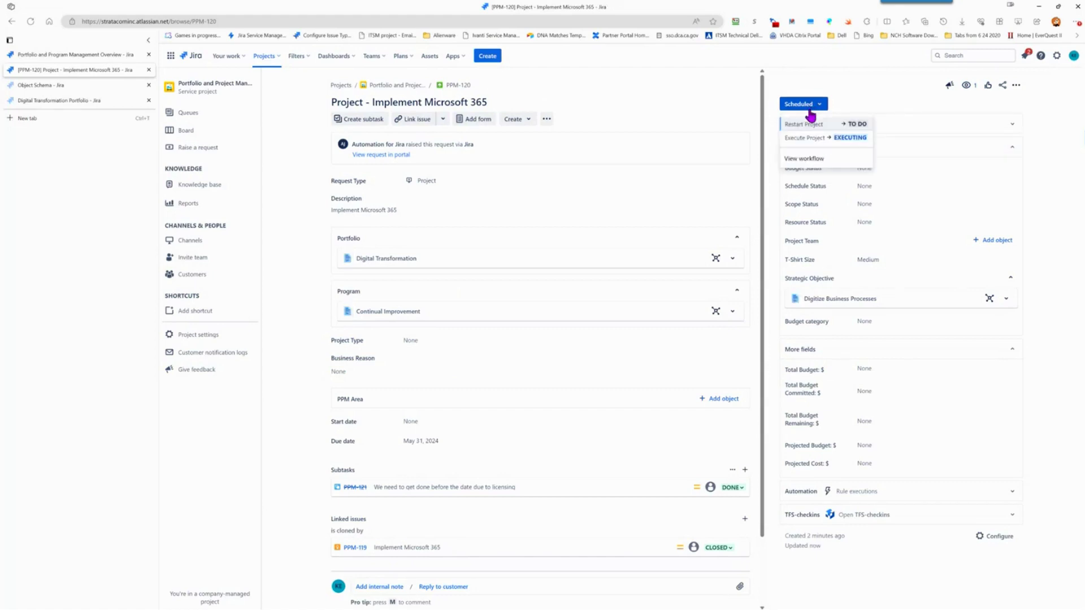
click(808, 138)
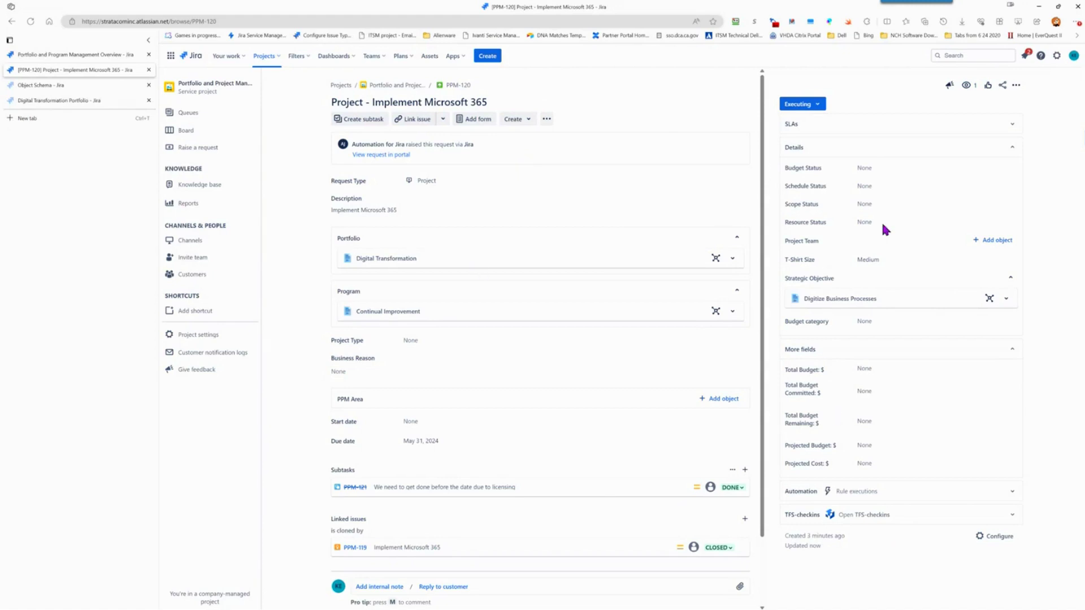
click(817, 111)
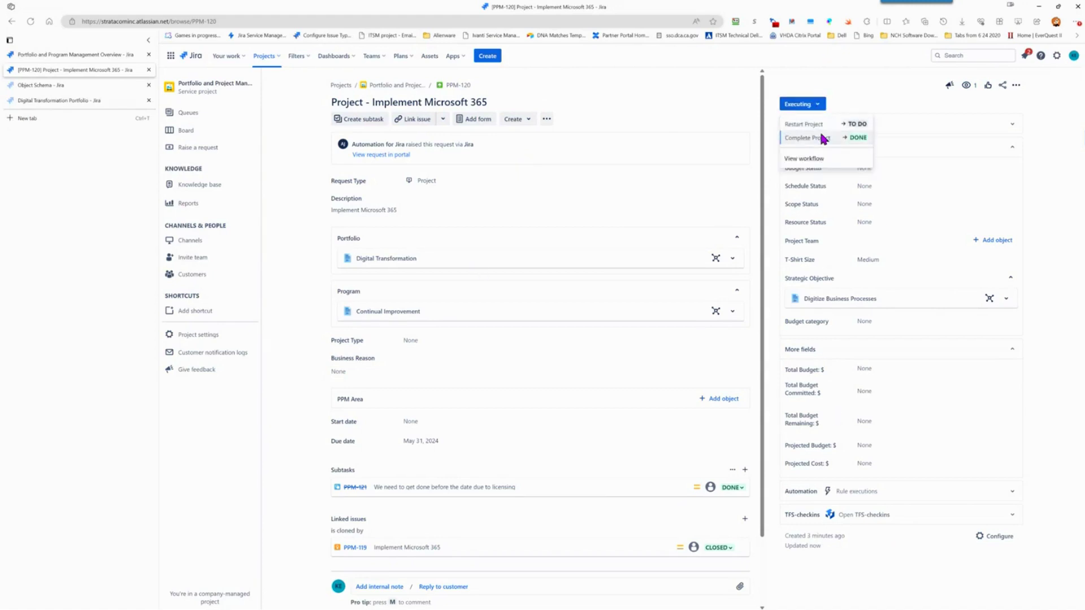
click(823, 138)
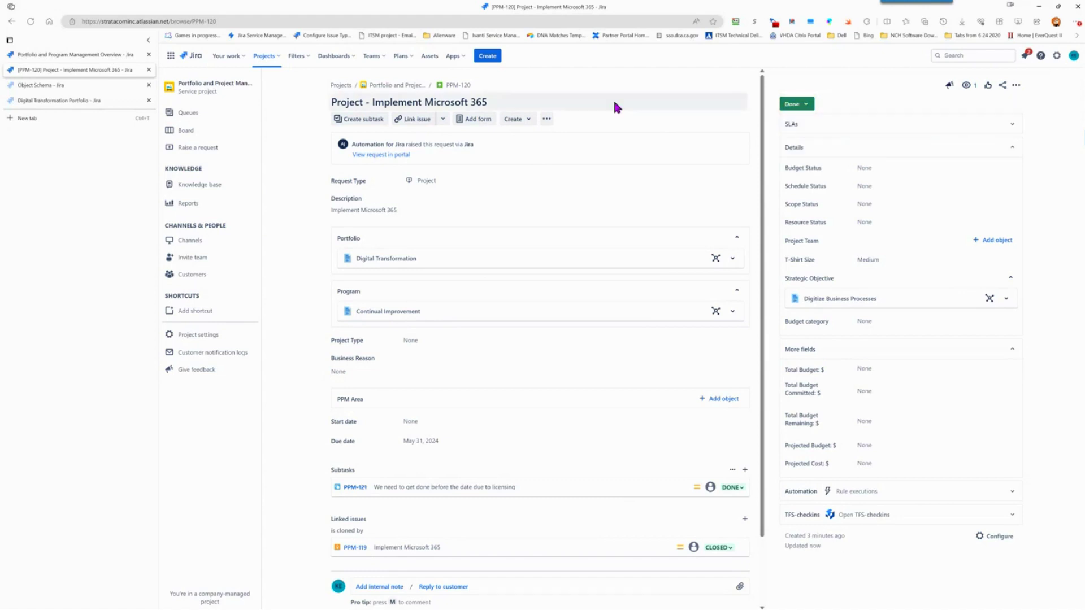
click(441, 56)
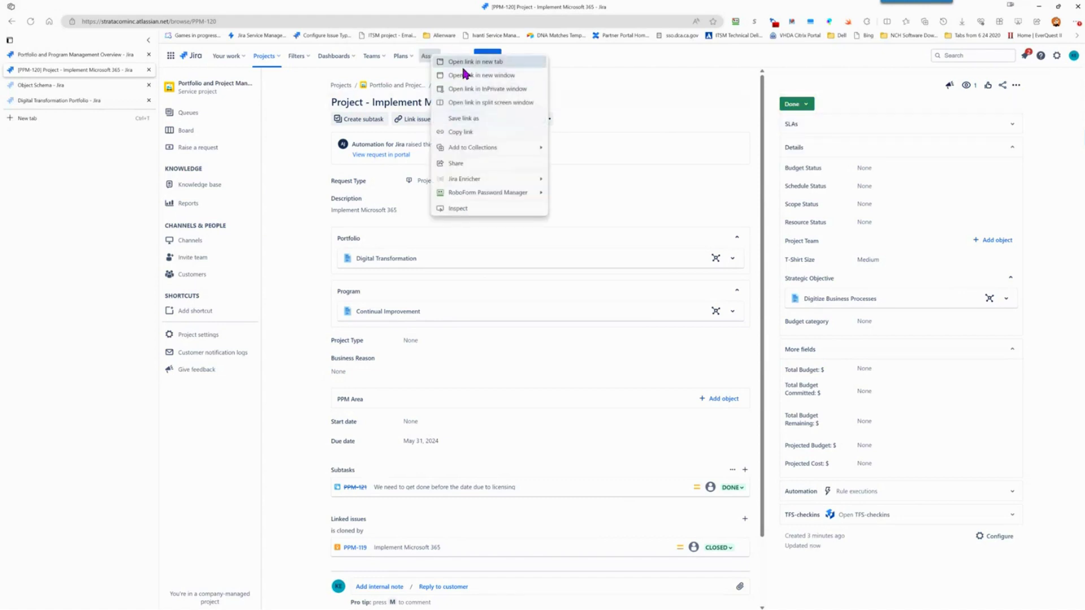
- Open the PPM Assets schema in a new tab and list the Portfolio and Program objects
click(462, 65)
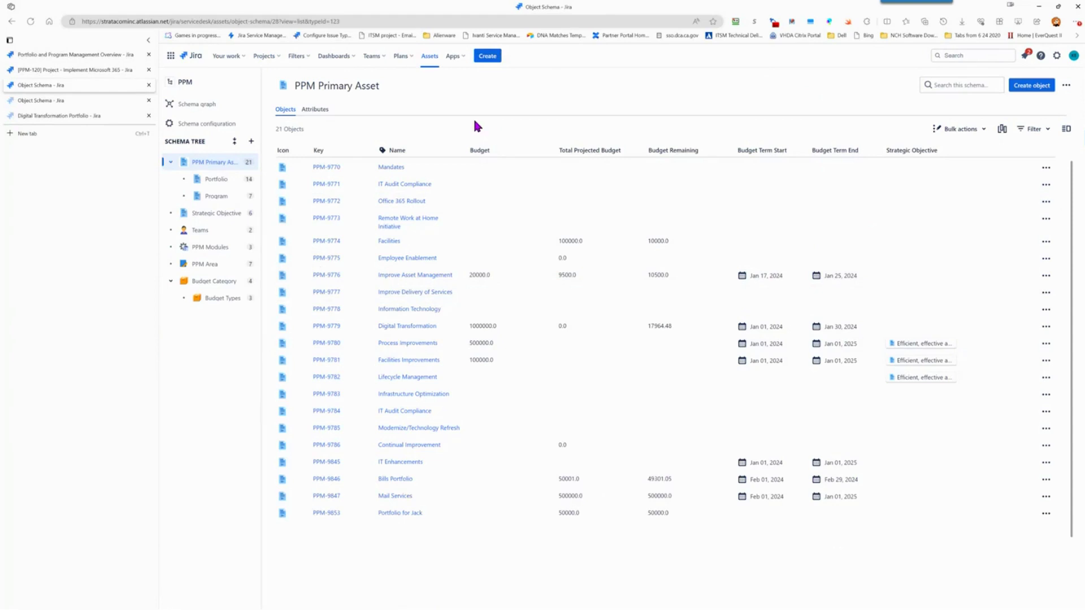
click(201, 180)
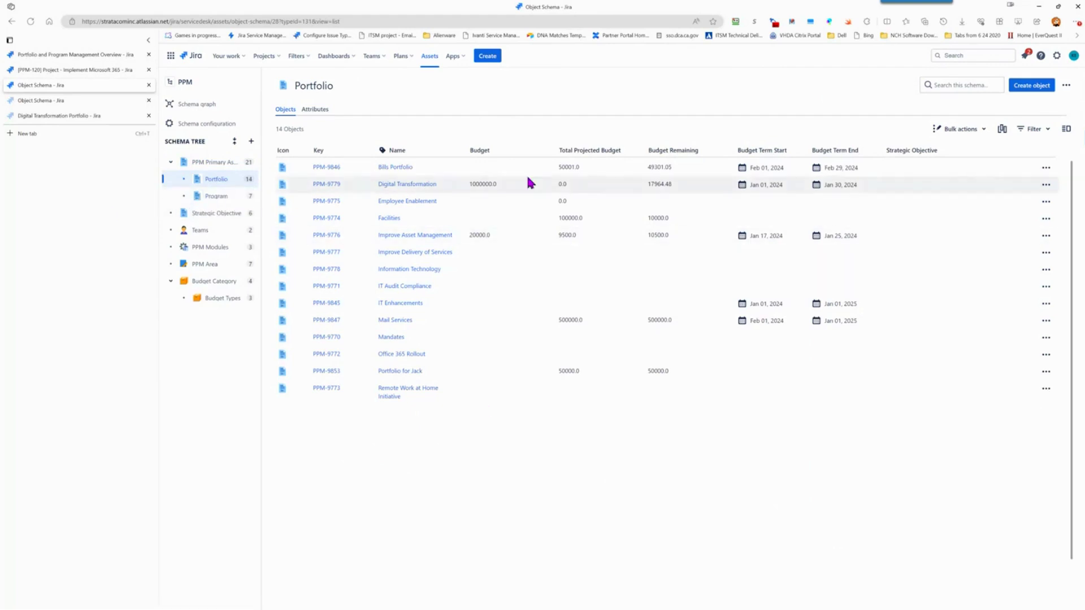
click(216, 196)
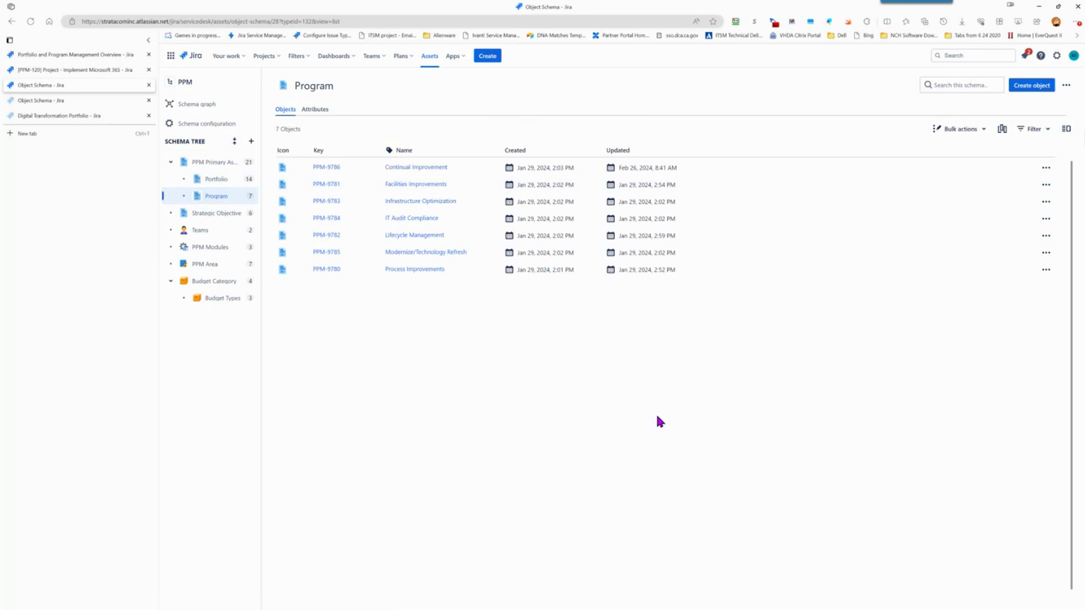
- Browse the Strategic Objective, Budget Category and Budget Types objects, then go back to PPM-120
click(184, 213)
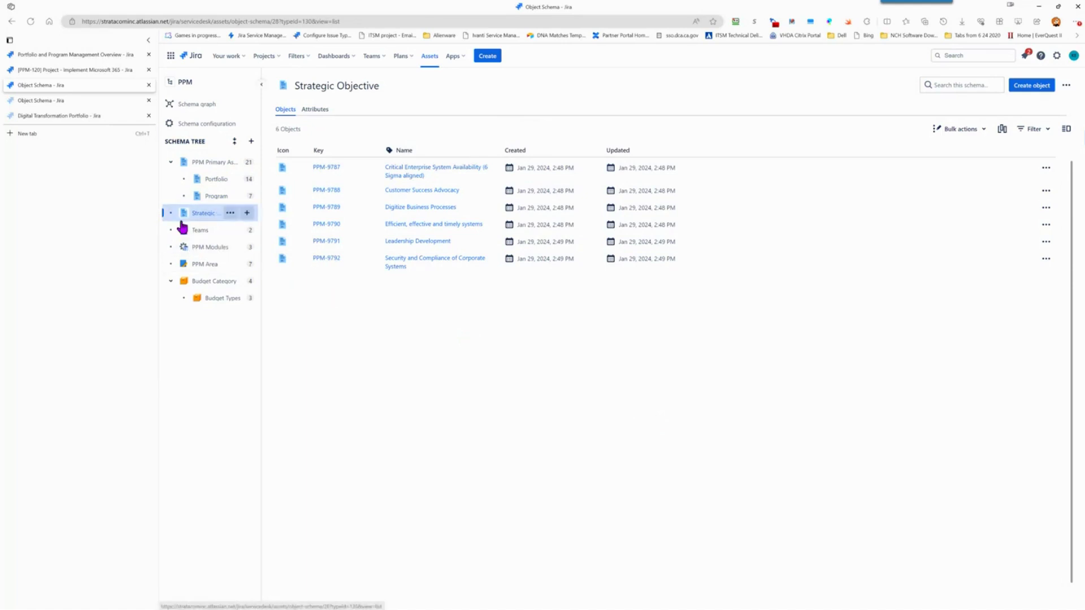
click(201, 283)
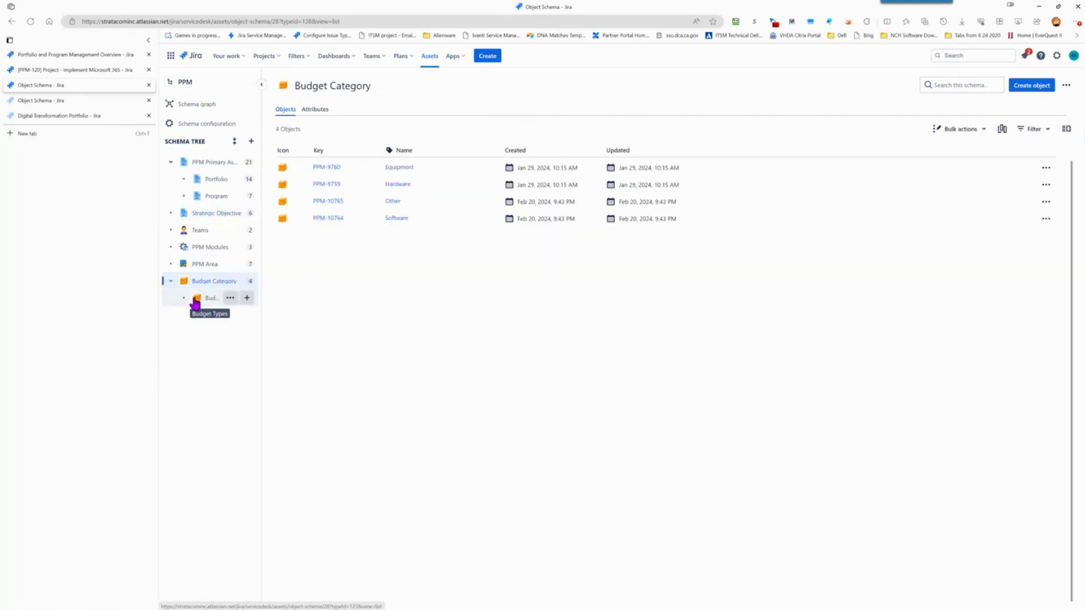
click(195, 301)
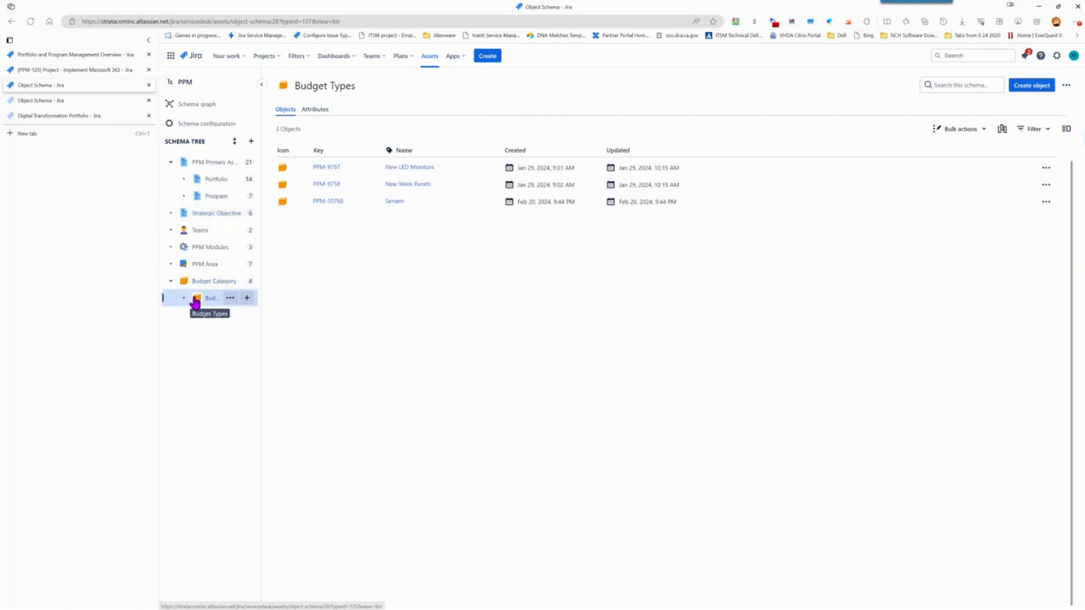
click(81, 71)
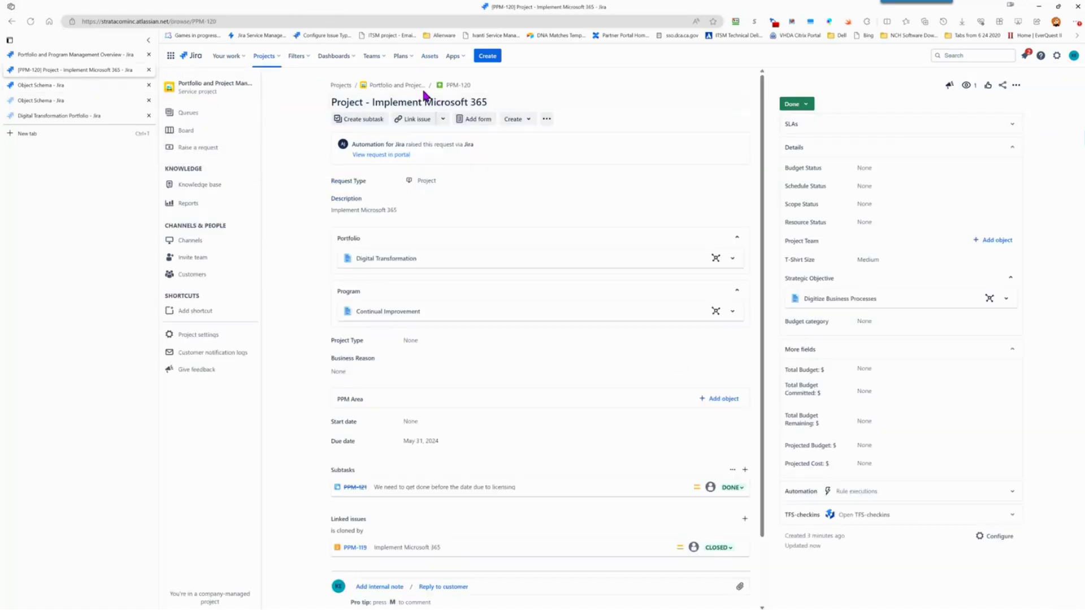
- From demand PPM-119, submit an Equipment budget item named 'Computer Items' through Actions
click(396, 85)
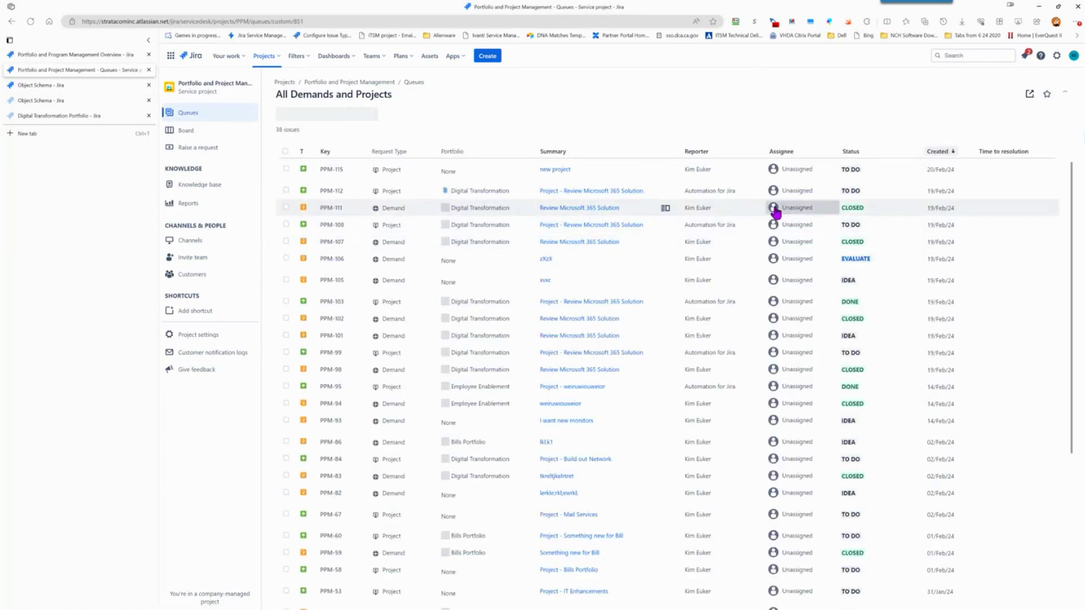
click(774, 214)
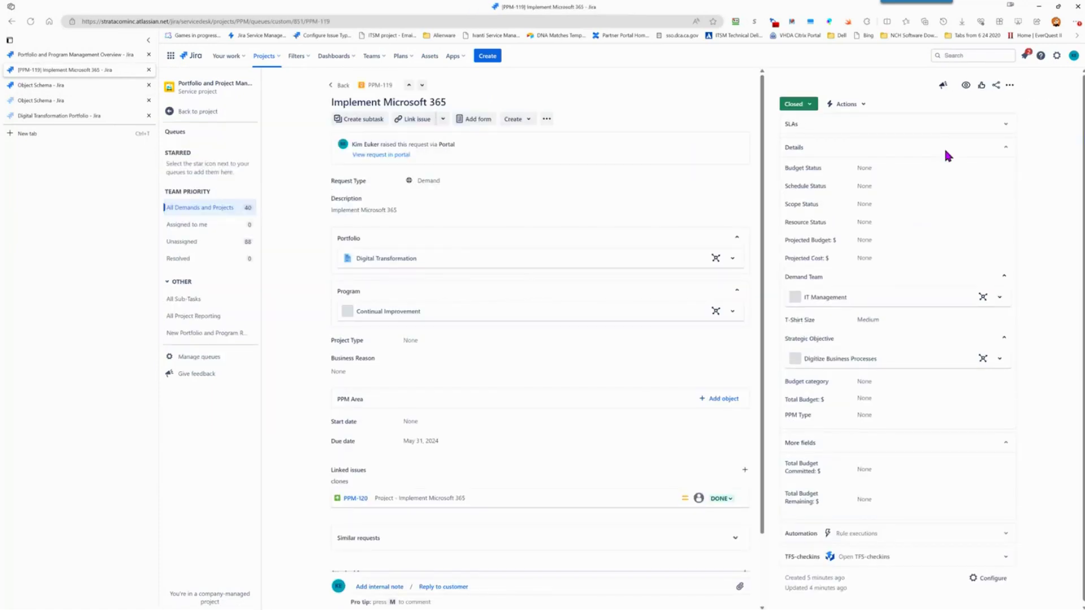
click(865, 106)
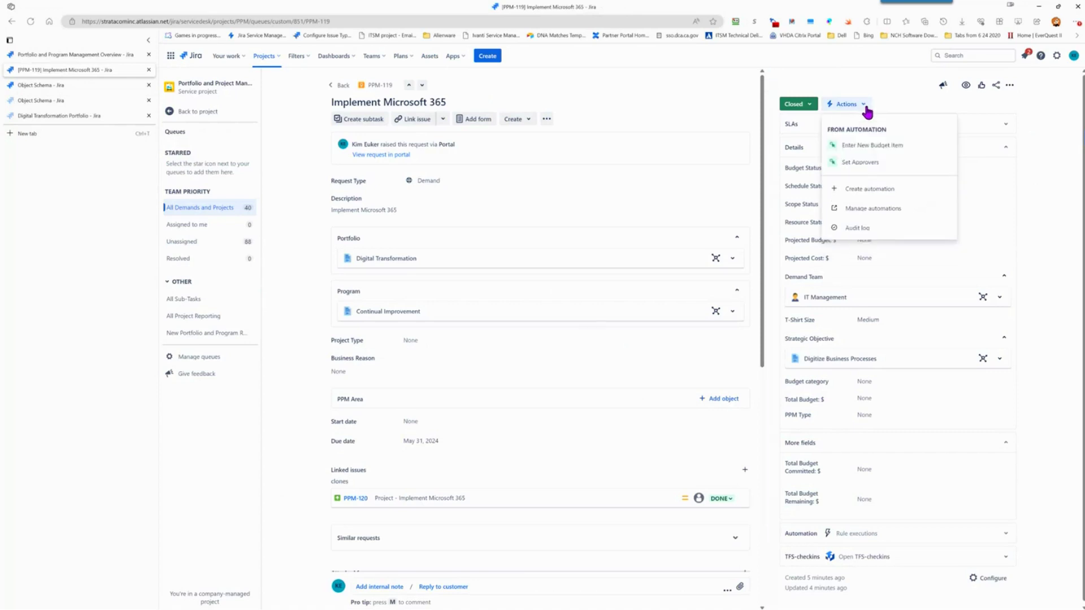
click(871, 142)
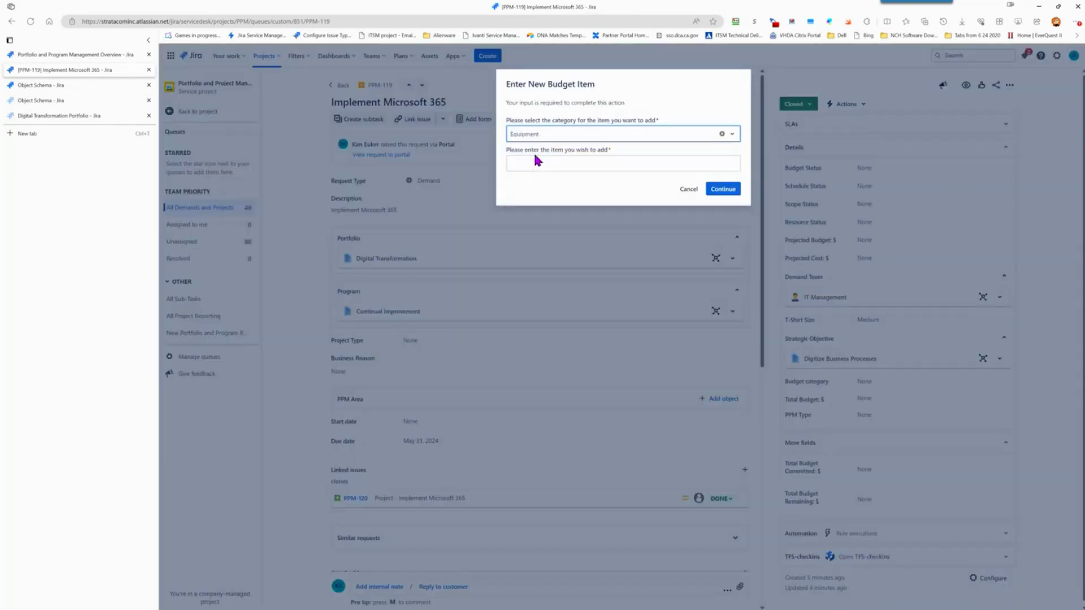
click(534, 161)
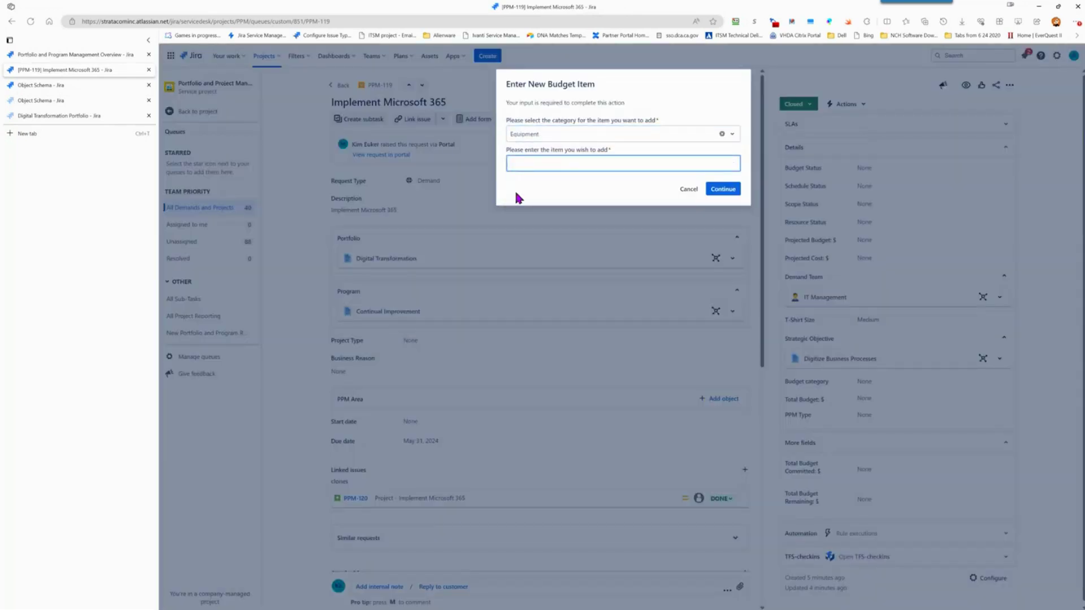
text(Computer Items)
click(725, 190)
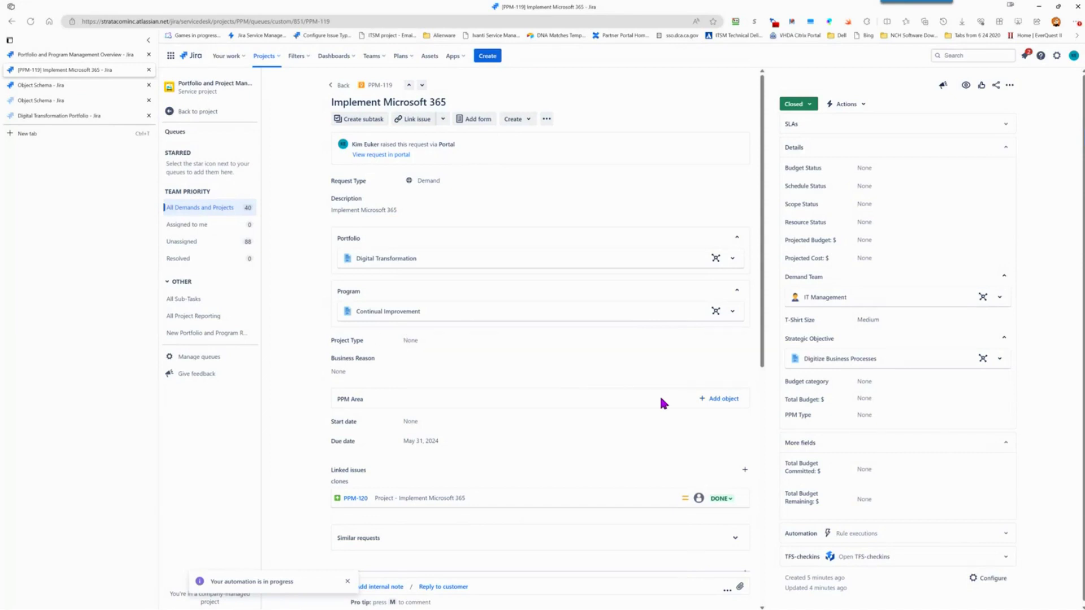
- Check the Assets Budget Types list to confirm Computer Items now appears
click(41, 101)
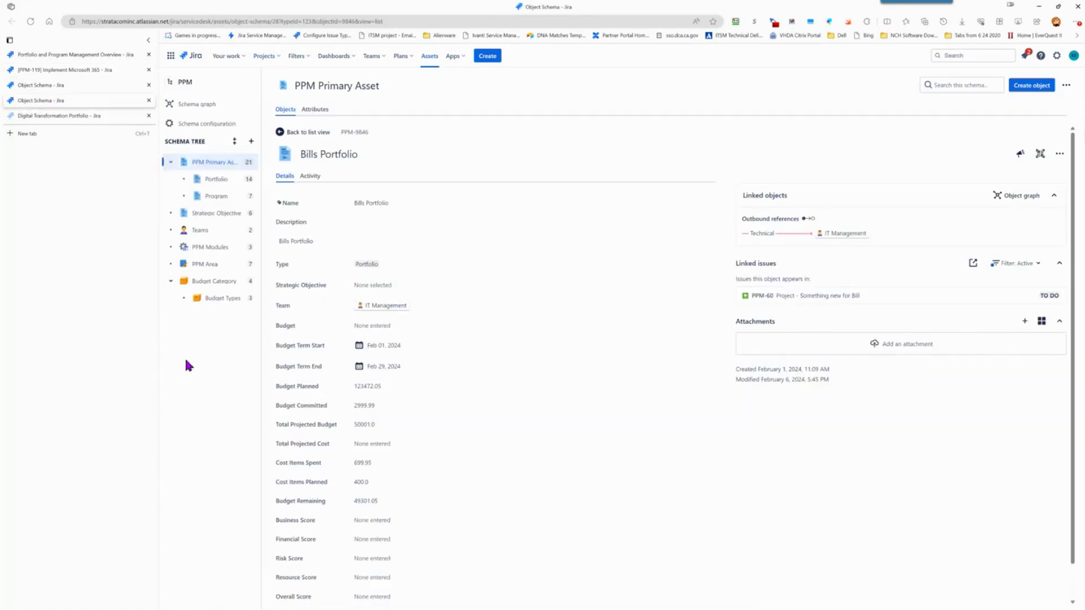
click(204, 298)
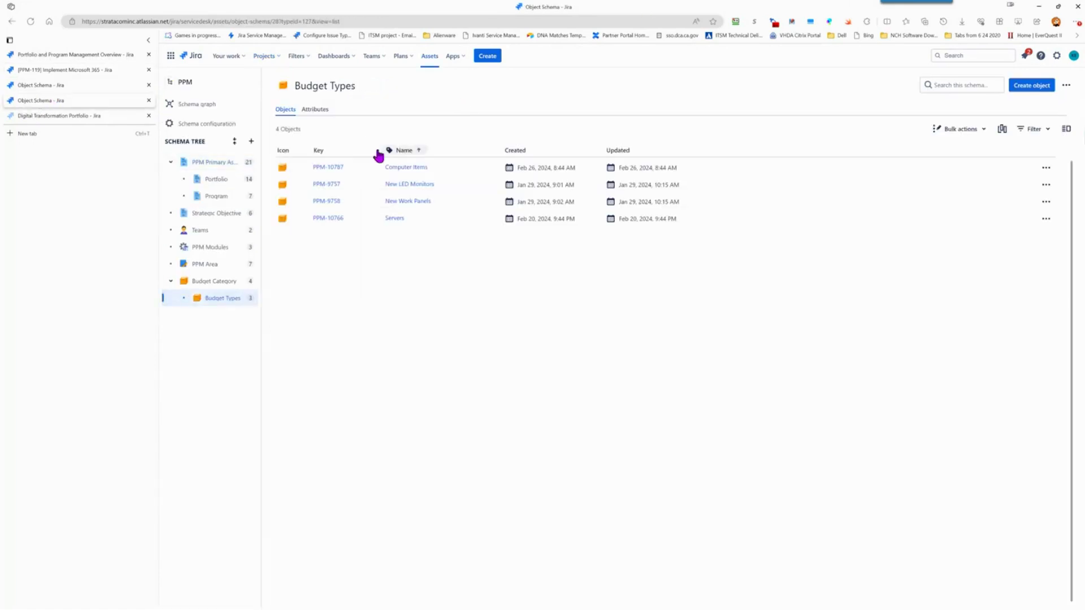